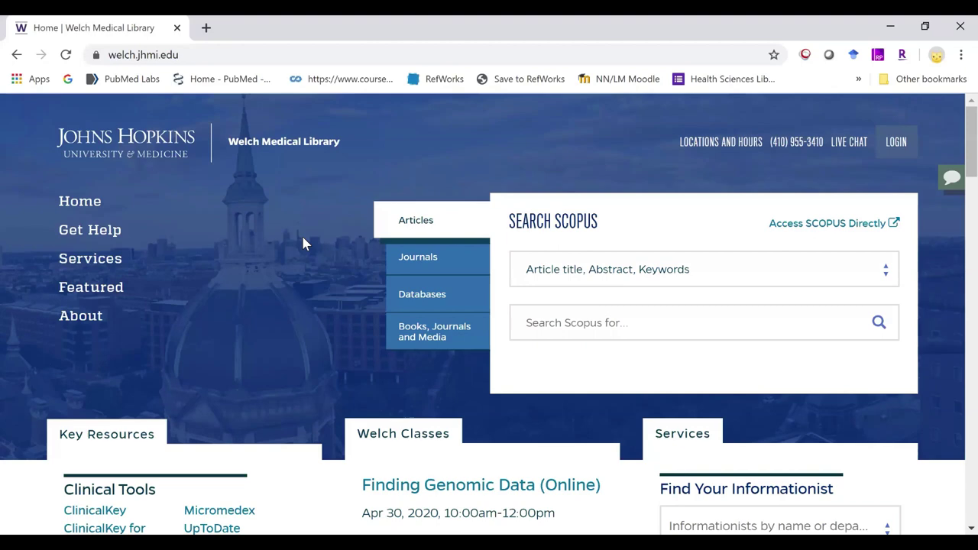
- Open the new PubMed from the library's list of literature databases
{"action": "scroll", "coordinate": [301, 244], "scroll_direction": "down", "scroll_amount": 2}
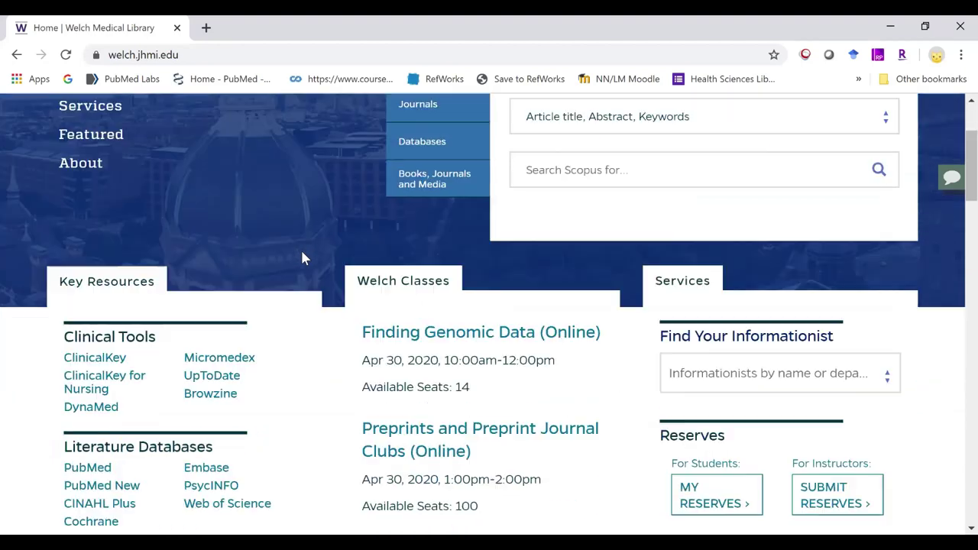
{"action": "scroll", "coordinate": [294, 268], "scroll_direction": "down", "scroll_amount": 1}
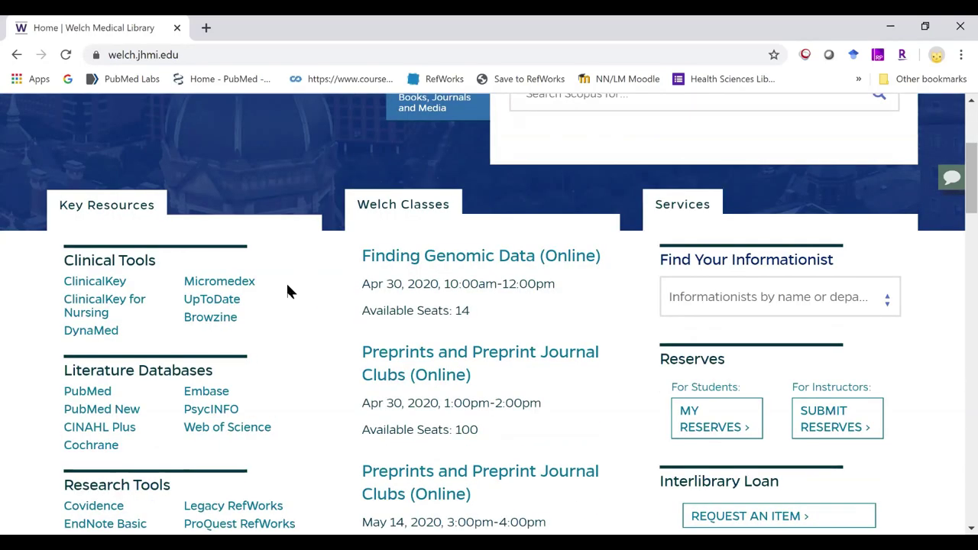
{"action": "left_click", "coordinate": [98, 416]}
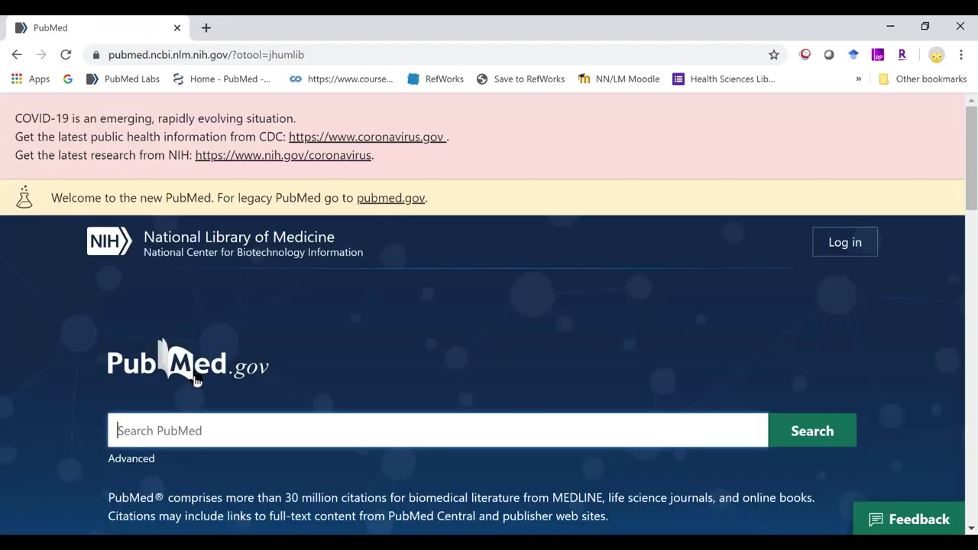
- Search PubMed for "peanut allergy"
{"action": "scroll", "coordinate": [196, 382], "scroll_direction": "down", "scroll_amount": 3}
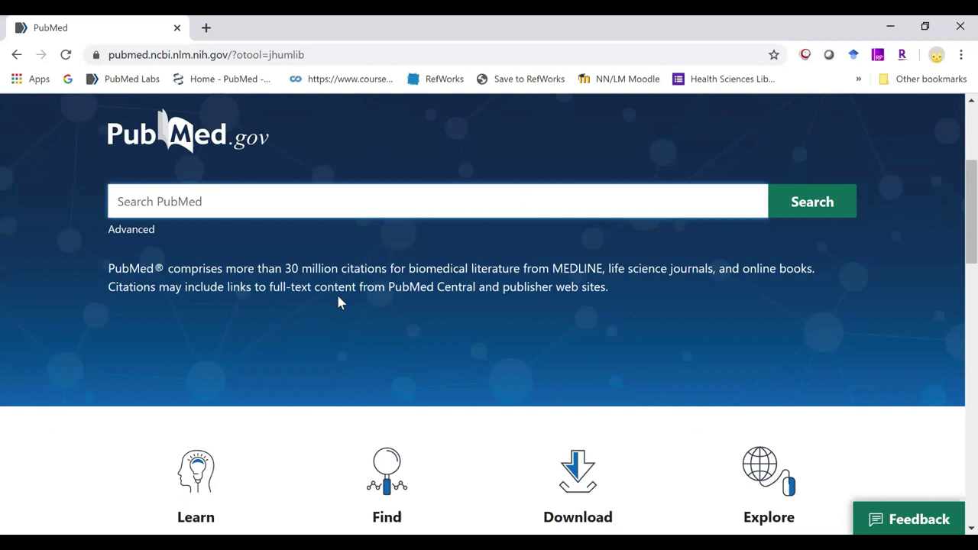
{"action": "scroll", "coordinate": [336, 299], "scroll_direction": "down", "scroll_amount": 2}
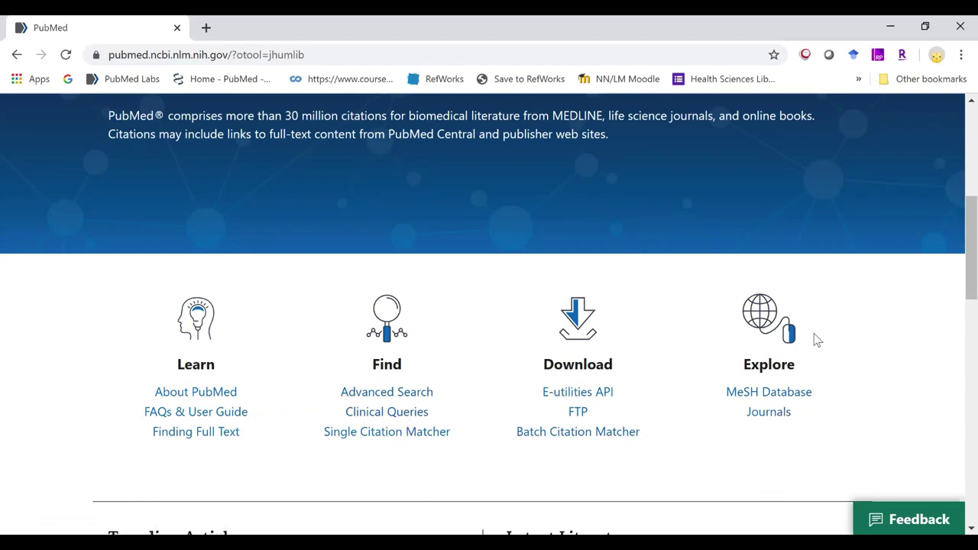
{"action": "scroll", "coordinate": [814, 340], "scroll_direction": "up", "scroll_amount": 1}
{"action": "scroll", "coordinate": [355, 183], "scroll_direction": "up", "scroll_amount": 1}
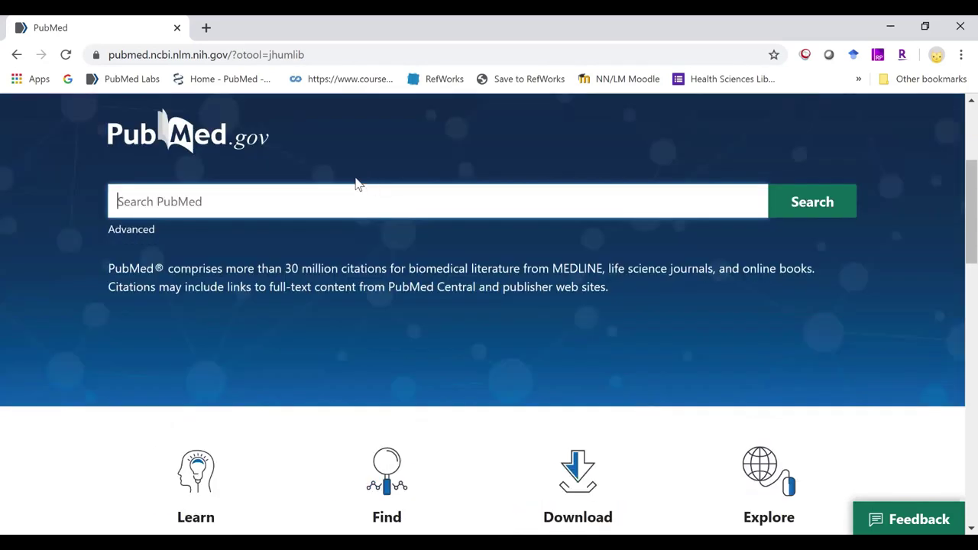
{"action": "scroll", "coordinate": [341, 270], "scroll_direction": "up", "scroll_amount": 2}
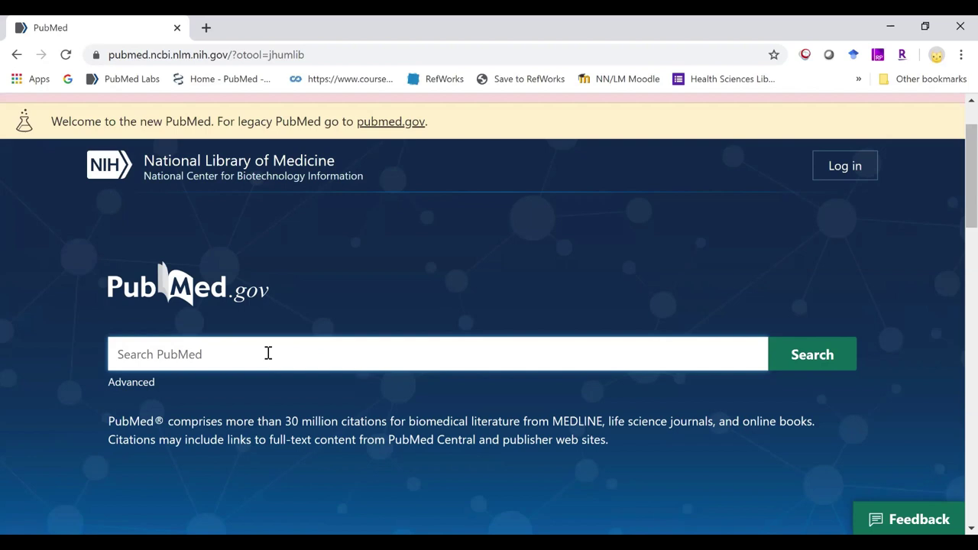
{"action": "type", "text": "peanut allergy"}
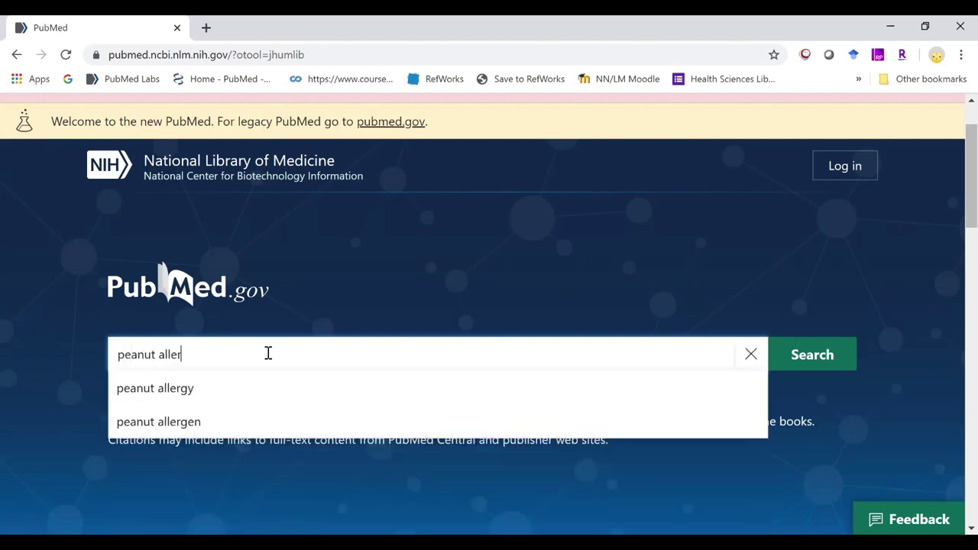
{"action": "left_click", "coordinate": [809, 358]}
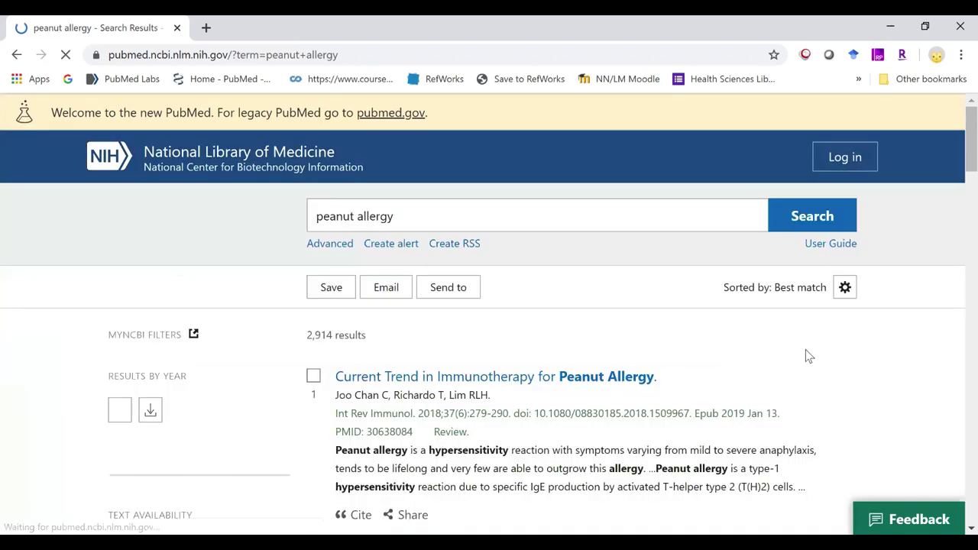
- Go to the advanced search builder and expand the details of the peanut allergy search in the history to examine its term translations
{"action": "scroll", "coordinate": [624, 343], "scroll_direction": "down", "scroll_amount": 3}
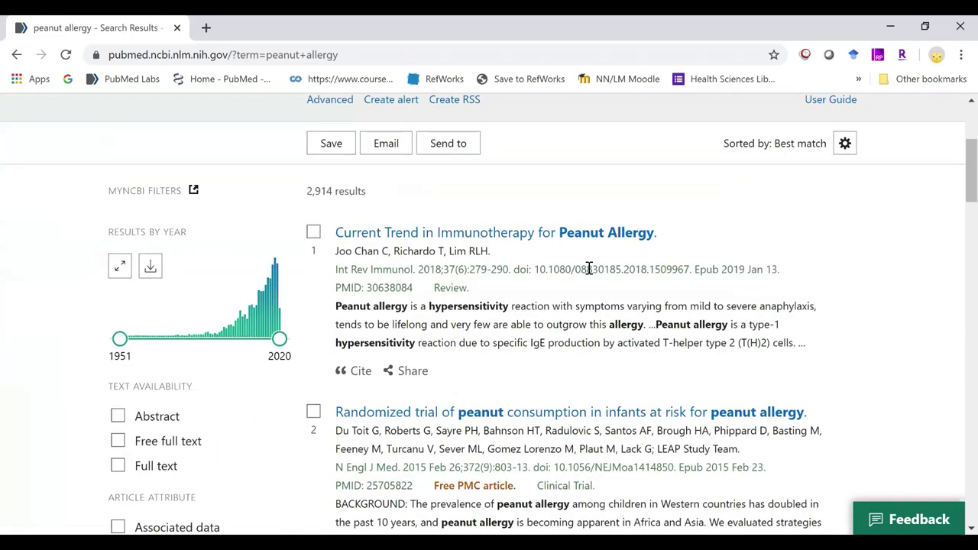
{"action": "scroll", "coordinate": [548, 186], "scroll_direction": "up", "scroll_amount": 1}
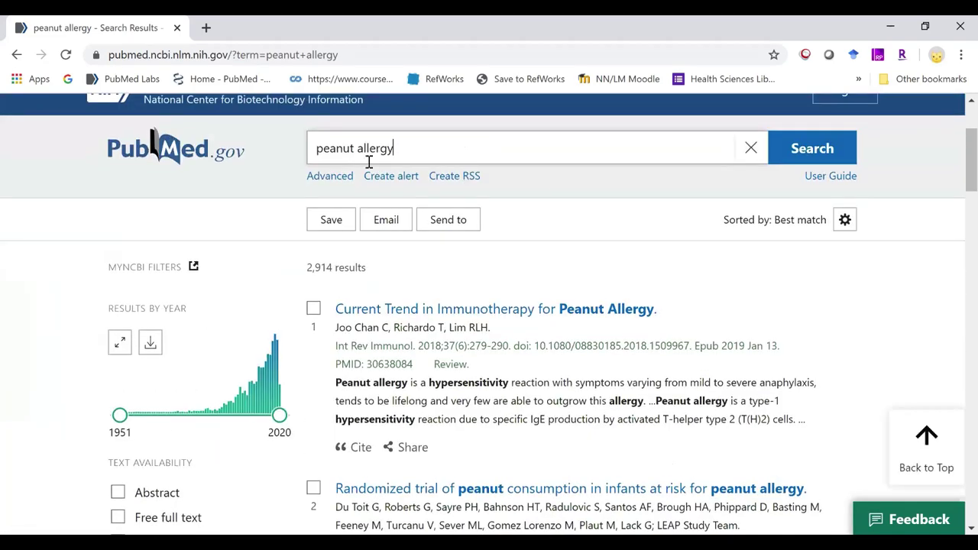
{"action": "left_click", "coordinate": [332, 175]}
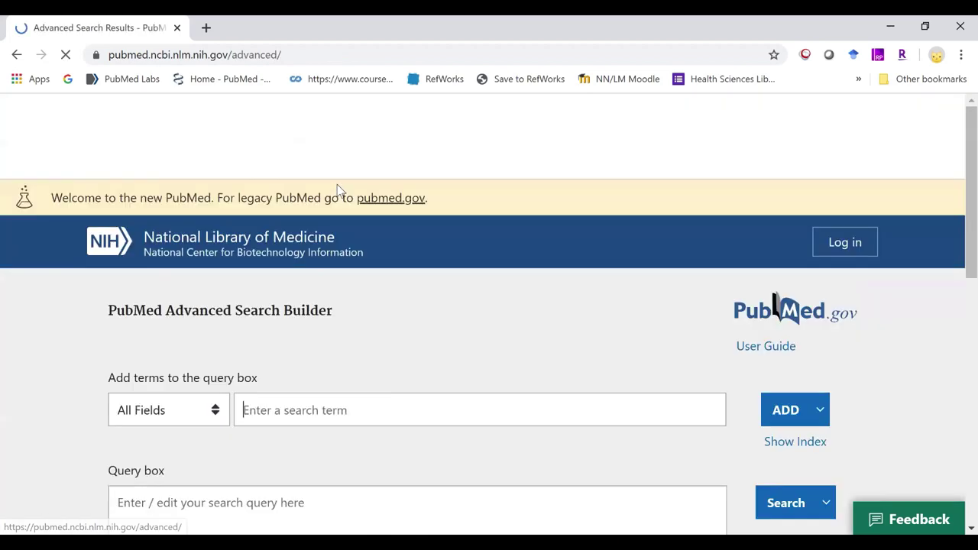
{"action": "scroll", "coordinate": [356, 262], "scroll_direction": "down", "scroll_amount": 3}
{"action": "scroll", "coordinate": [348, 269], "scroll_direction": "down", "scroll_amount": 1}
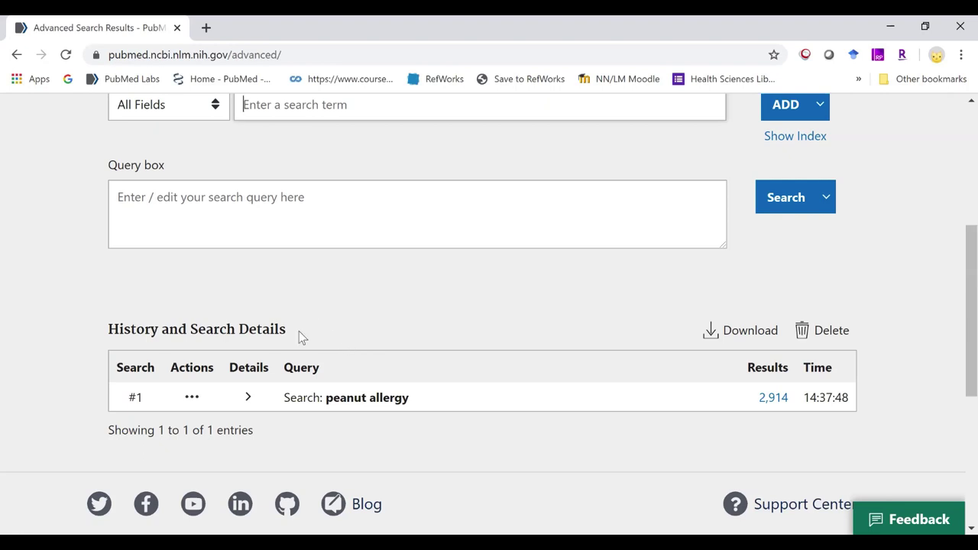
{"action": "left_click", "coordinate": [249, 398]}
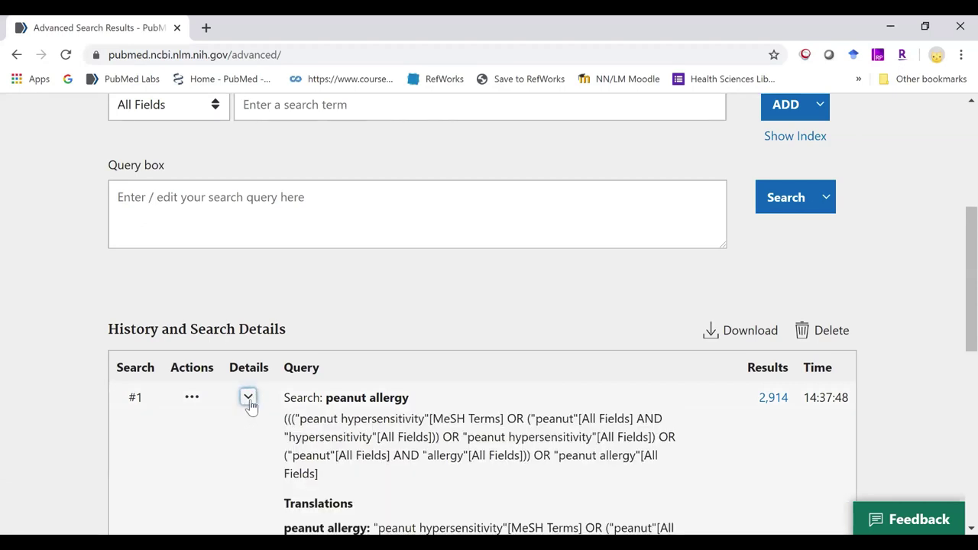
{"action": "scroll", "coordinate": [253, 396], "scroll_direction": "down", "scroll_amount": 2}
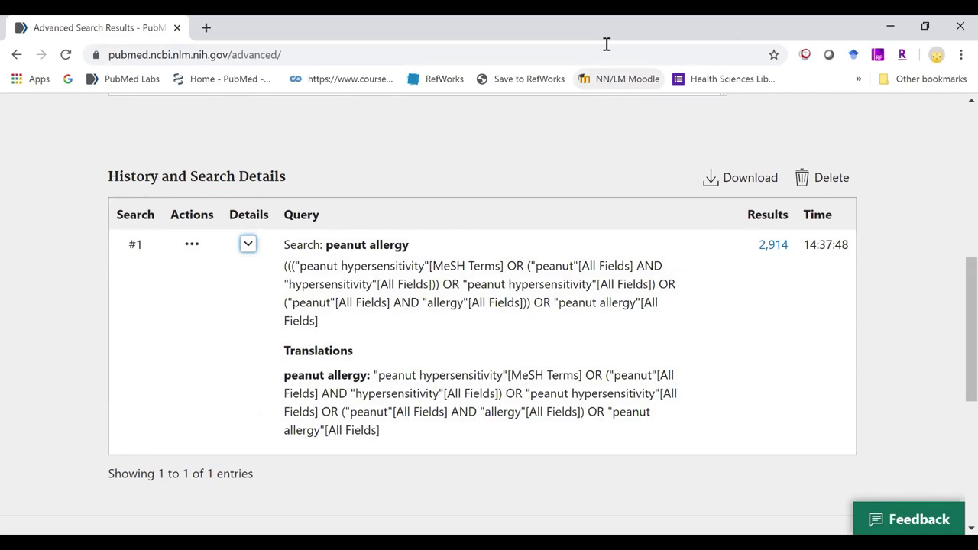
{"action": "scroll", "coordinate": [387, 319], "scroll_direction": "down", "scroll_amount": 4}
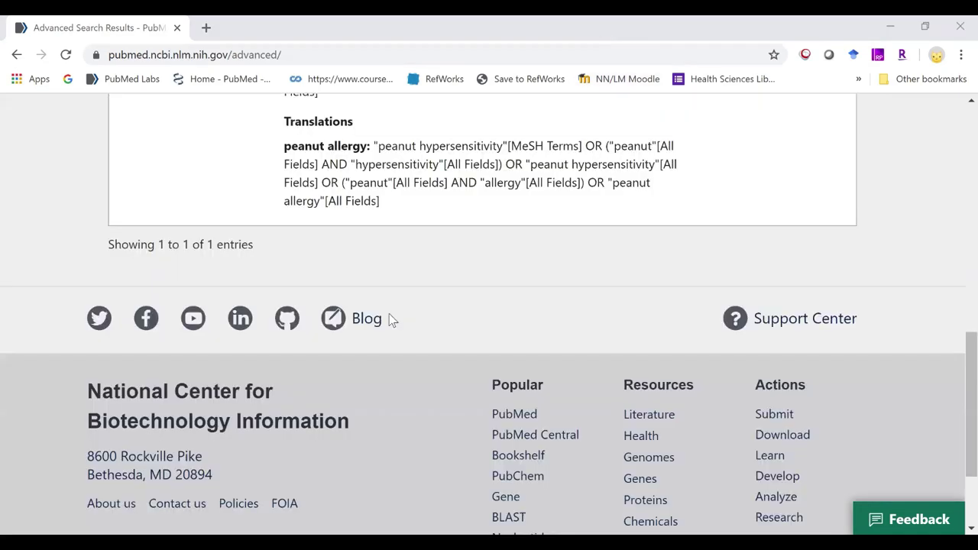
- Examine the searchable fields available for adding terms to the query
{"action": "scroll", "coordinate": [387, 319], "scroll_direction": "up", "scroll_amount": 6}
{"action": "scroll", "coordinate": [387, 326], "scroll_direction": "up", "scroll_amount": 4}
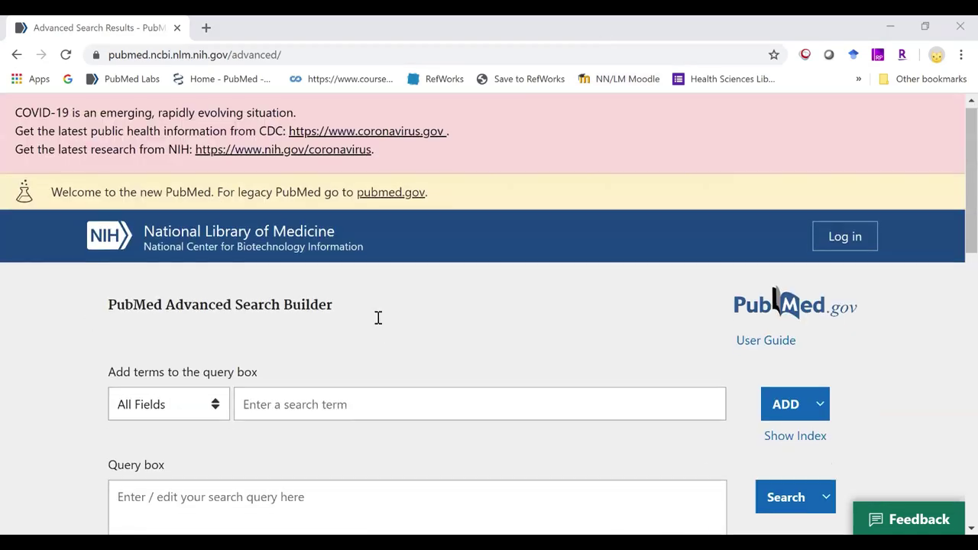
{"action": "scroll", "coordinate": [377, 318], "scroll_direction": "down", "scroll_amount": 2}
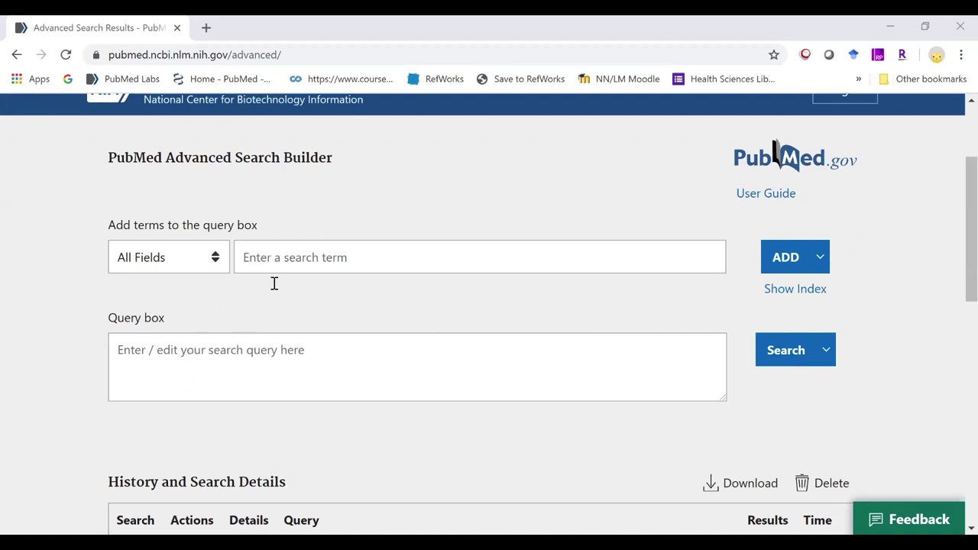
{"action": "left_click", "coordinate": [290, 256]}
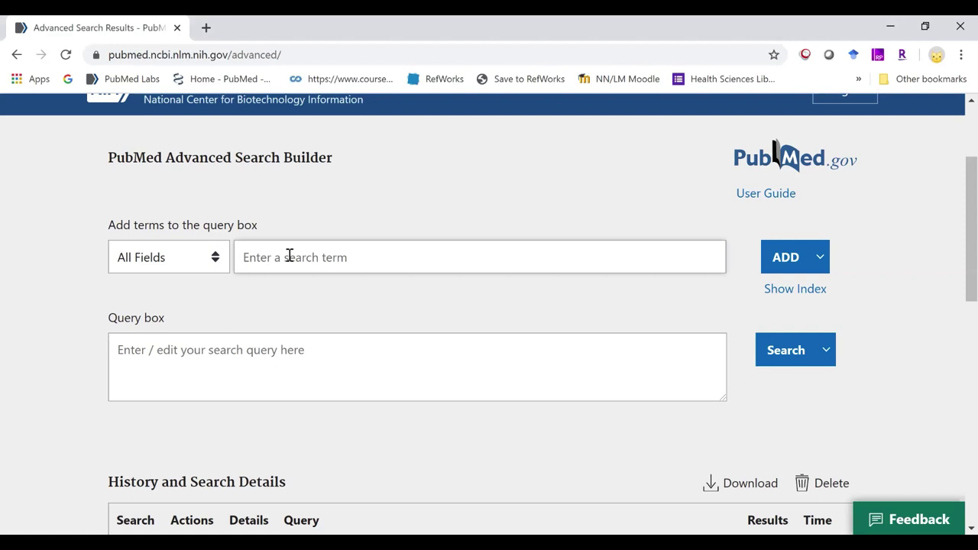
{"action": "left_click", "coordinate": [220, 261]}
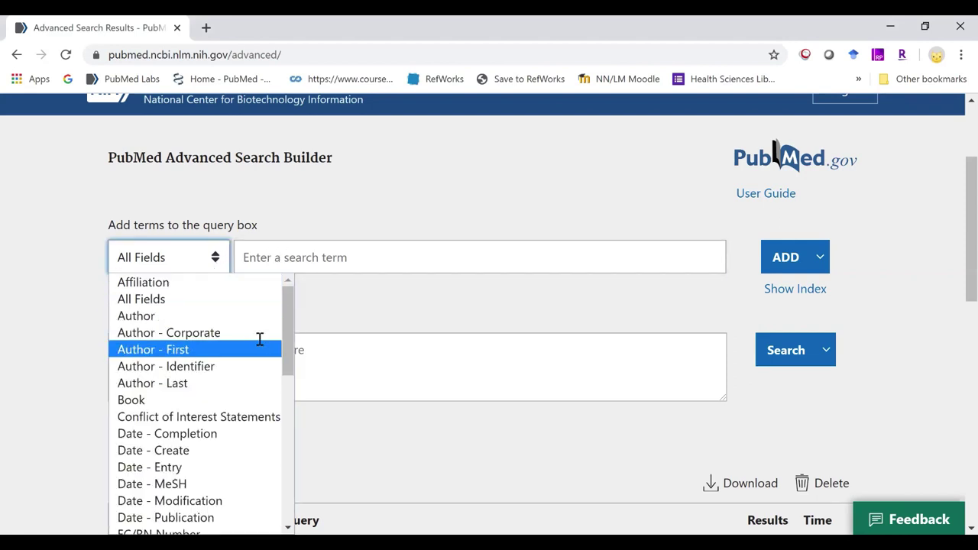
- Enter the query "infant[tiab] OR child*[tiab]" in the query box and add it to the search history without displaying results
{"action": "left_click", "coordinate": [336, 356]}
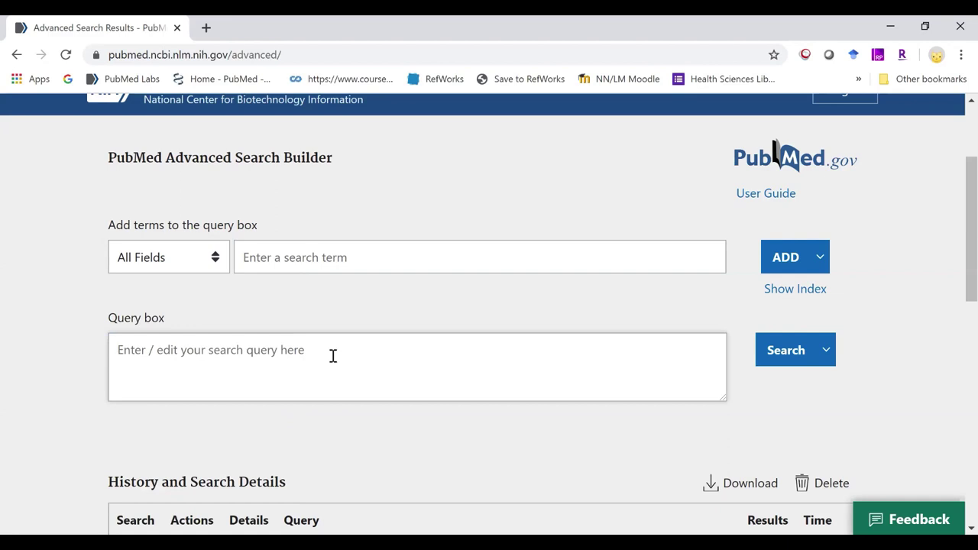
{"action": "type", "text": "infan"}
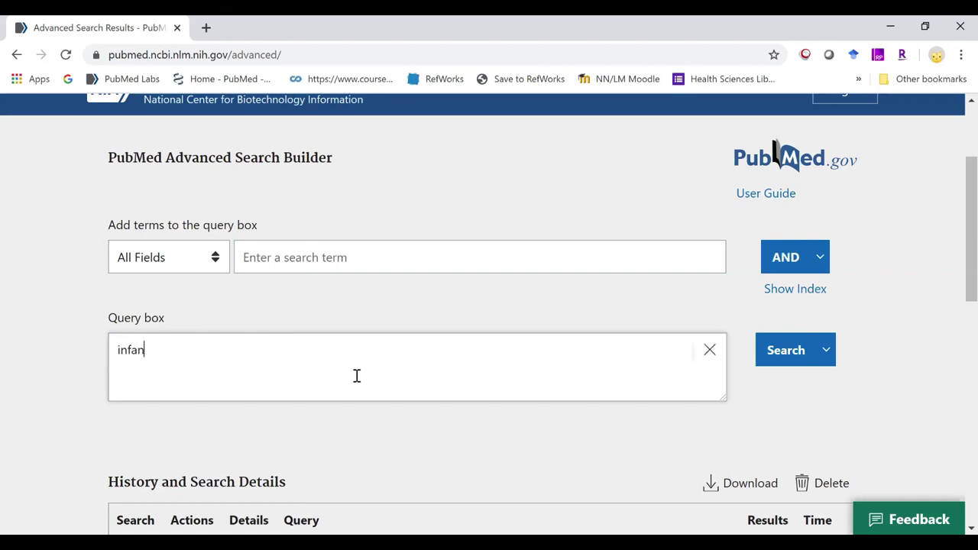
{"action": "type", "text": "t[tiab] OR "}
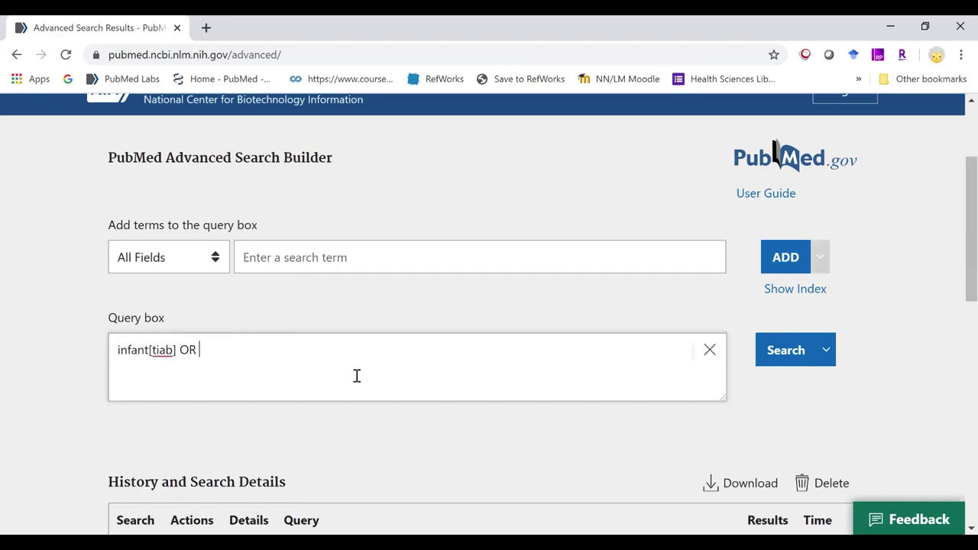
{"action": "type", "text": "child*["}
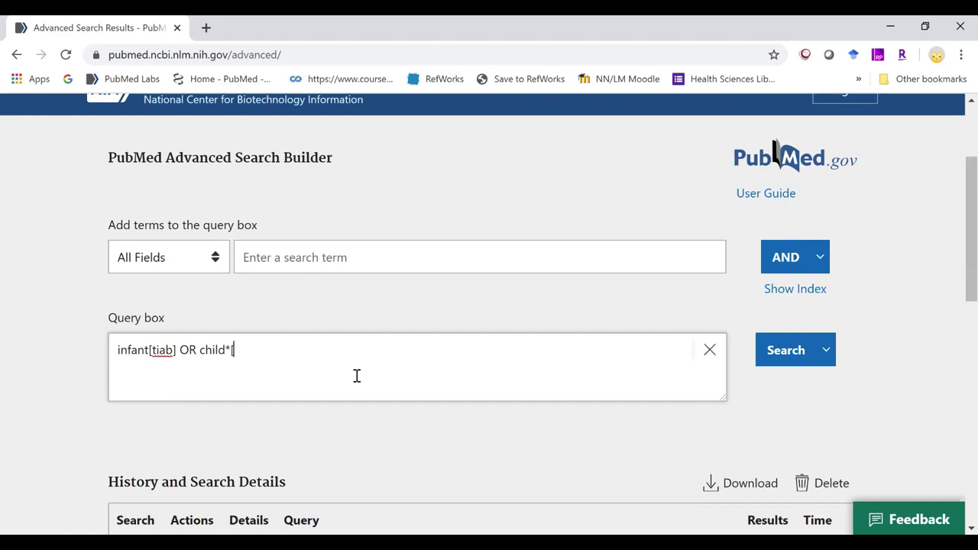
{"action": "type", "text": "tiab]"}
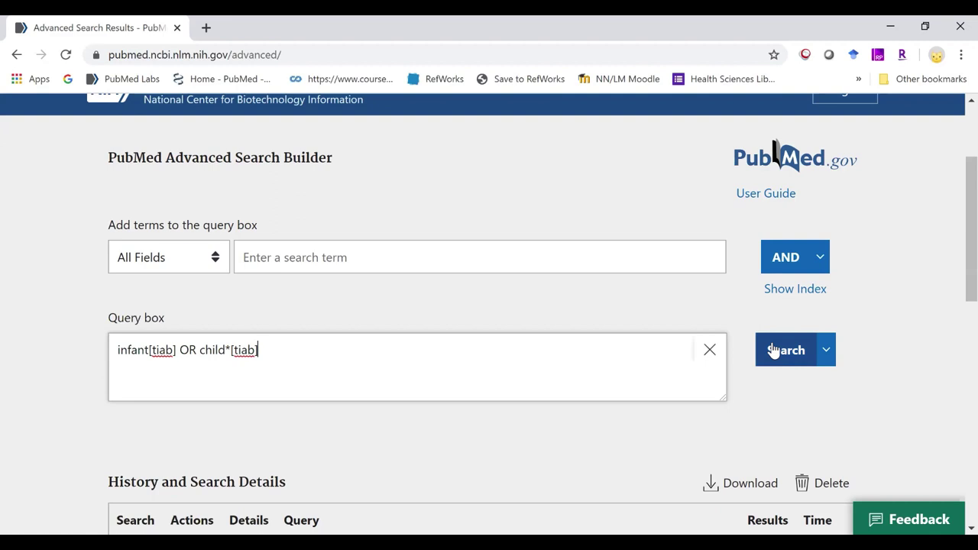
{"action": "left_click", "coordinate": [827, 349]}
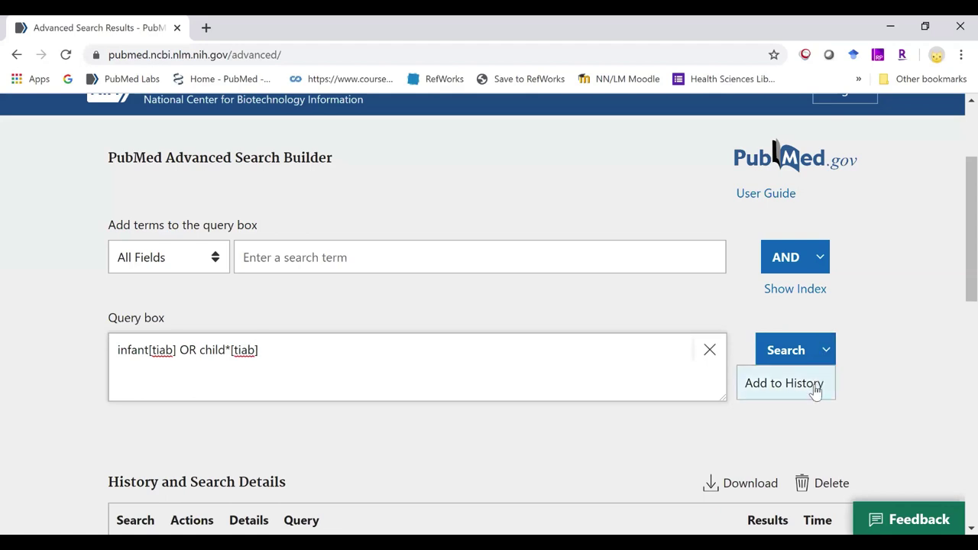
{"action": "left_click", "coordinate": [814, 383]}
- Collapse the details of the peanut allergy search in the history
{"action": "scroll", "coordinate": [808, 394], "scroll_direction": "down", "scroll_amount": 2}
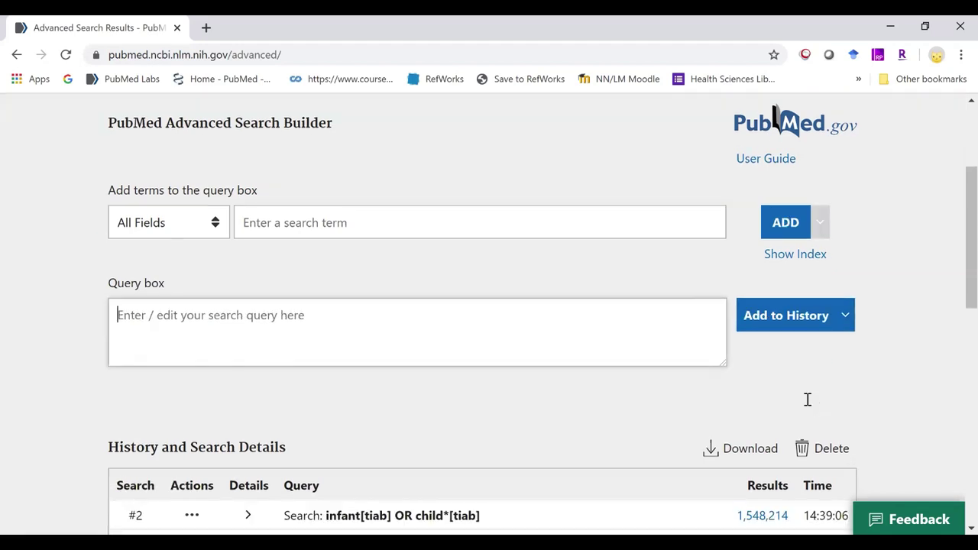
{"action": "scroll", "coordinate": [808, 404], "scroll_direction": "down", "scroll_amount": 1}
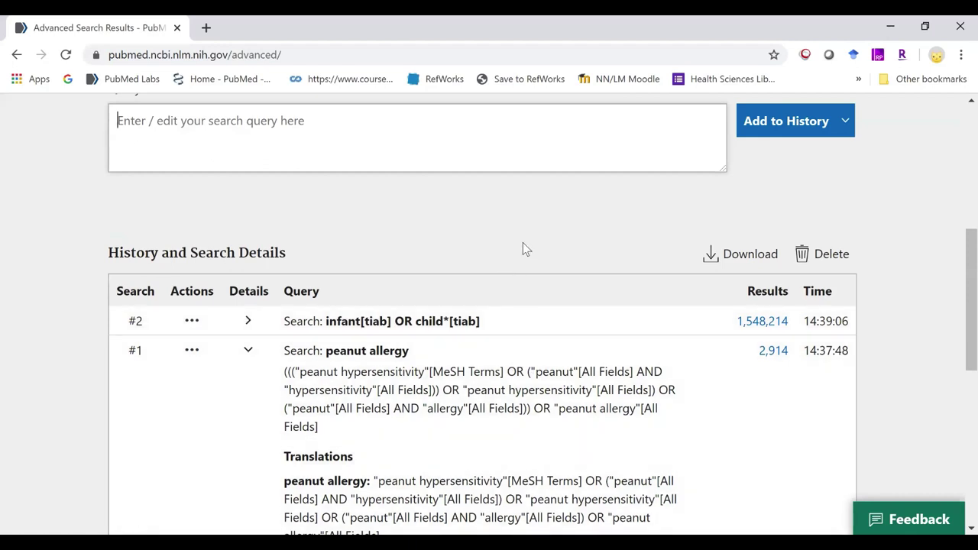
{"action": "scroll", "coordinate": [524, 249], "scroll_direction": "down", "scroll_amount": 1}
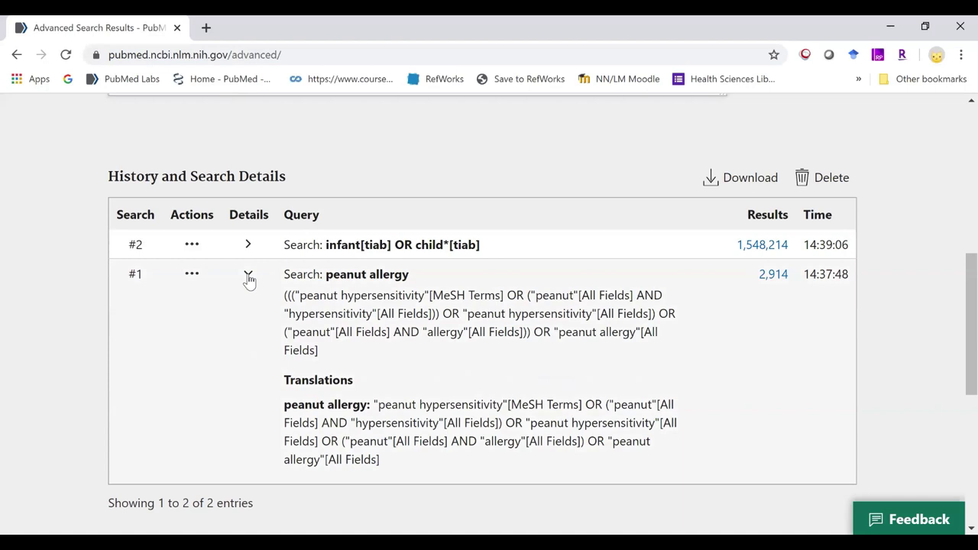
{"action": "left_click", "coordinate": [248, 276]}
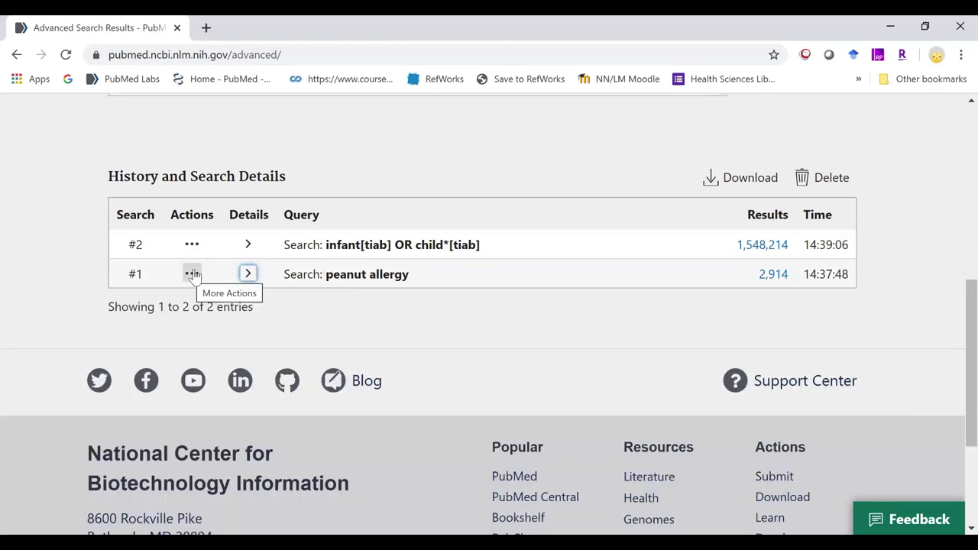
- Build a query from the history by adding the peanut allergy search and combining it with the infant/child search using AND
{"action": "left_click", "coordinate": [191, 275]}
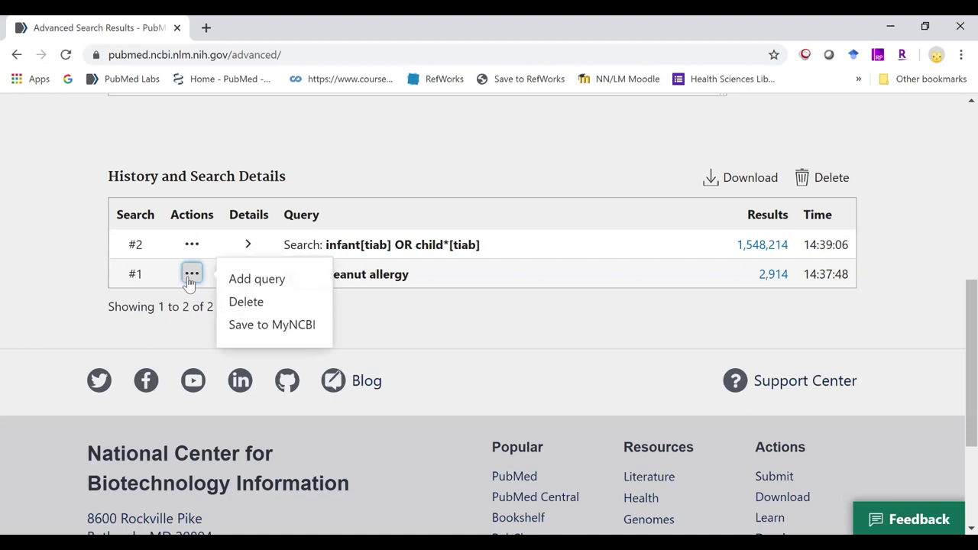
{"action": "left_click", "coordinate": [240, 280]}
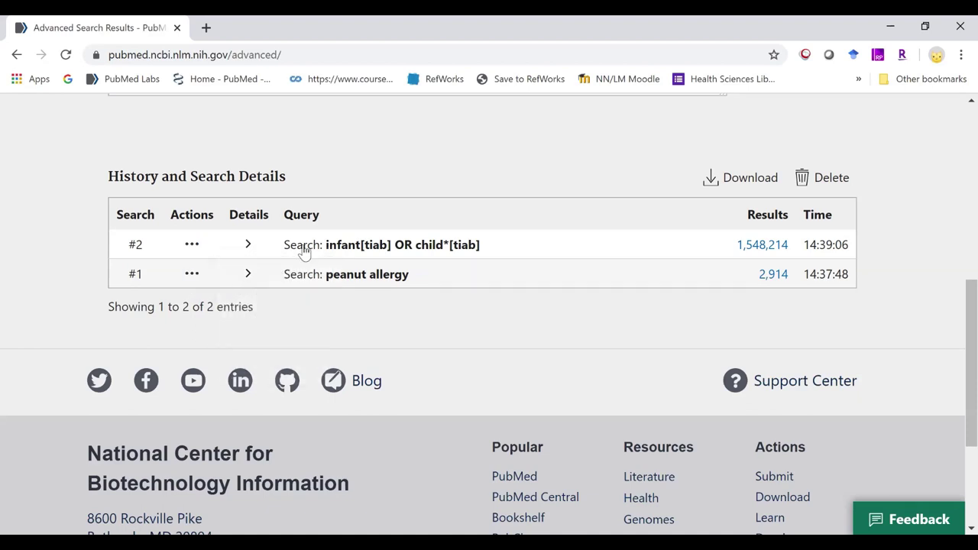
{"action": "left_click", "coordinate": [191, 244]}
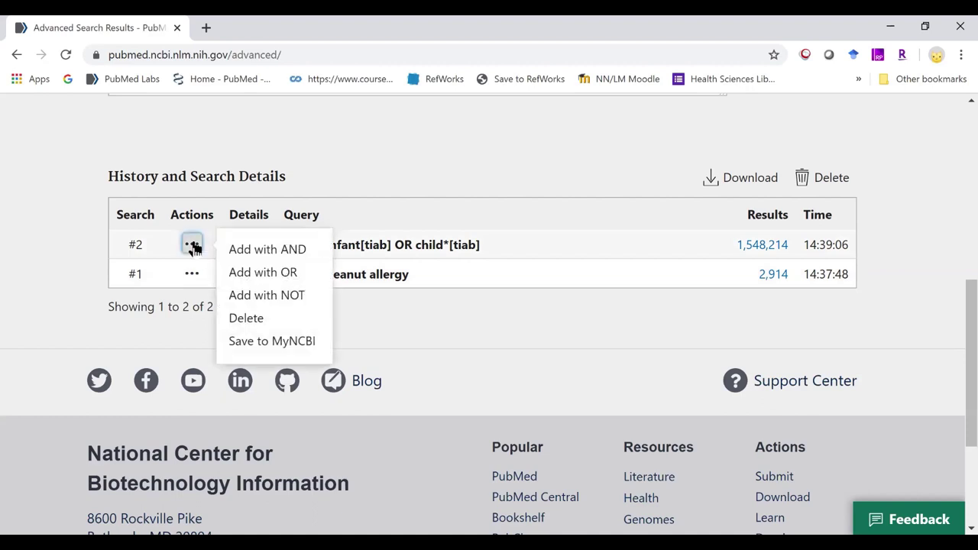
{"action": "left_click", "coordinate": [262, 249]}
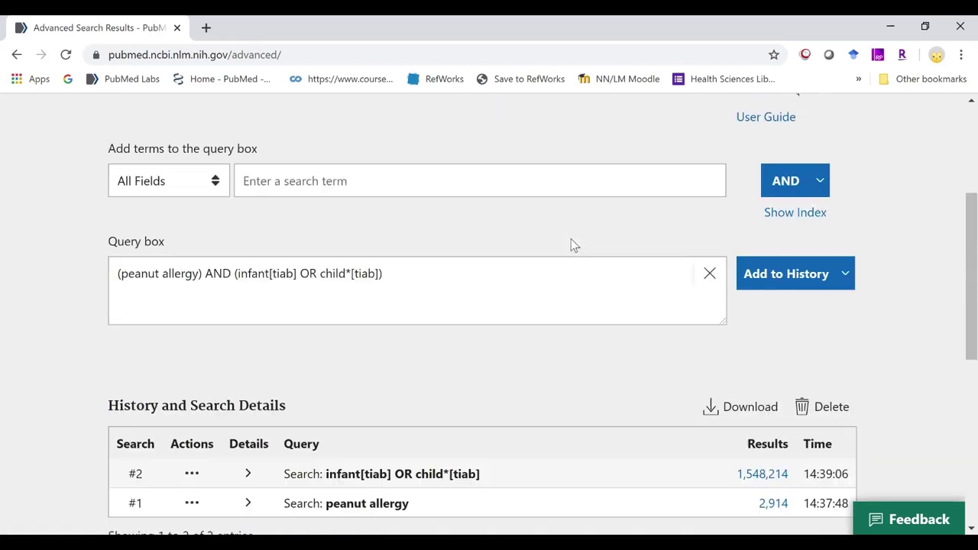
- Run the combined query "(peanut allergy) AND (infant[tiab] OR child*[tiab])" and display its results
{"action": "left_click", "coordinate": [843, 275]}
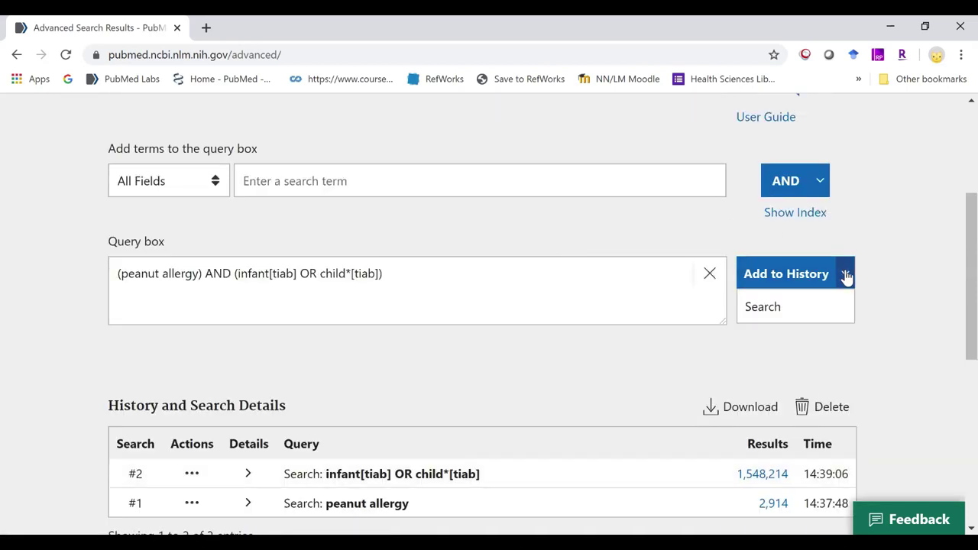
{"action": "left_click", "coordinate": [818, 307]}
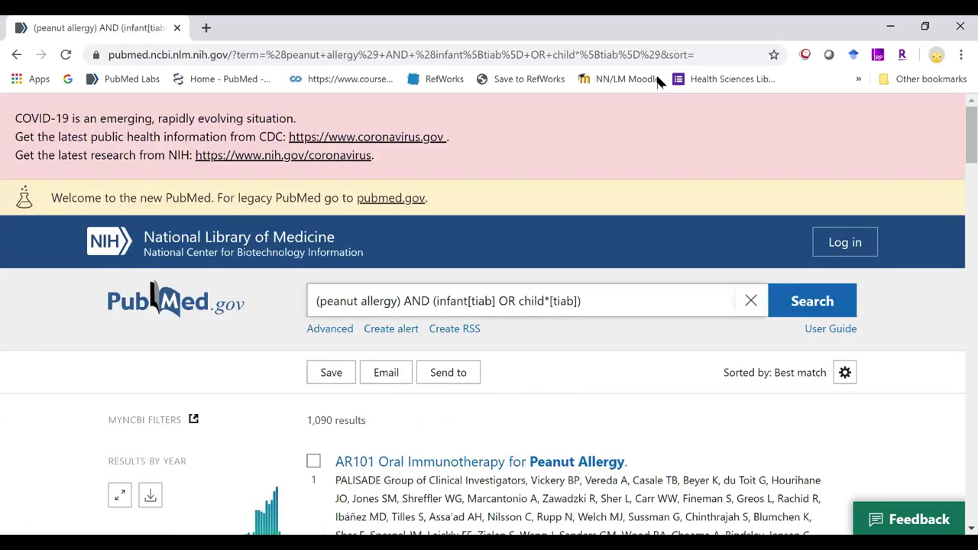
- Examine the results list, including the citation details, abstract snippets and available filters
{"action": "scroll", "coordinate": [694, 282], "scroll_direction": "down", "scroll_amount": 1}
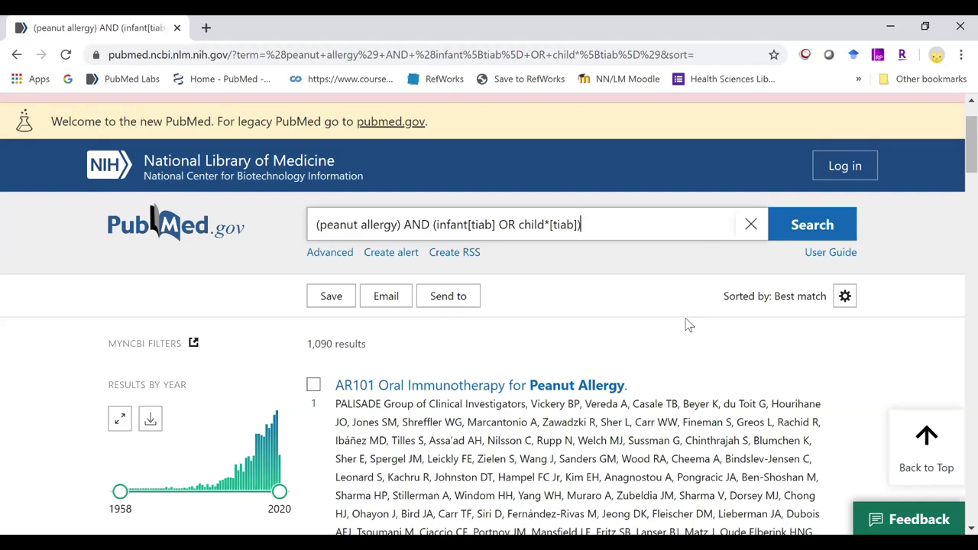
{"action": "scroll", "coordinate": [686, 324], "scroll_direction": "down", "scroll_amount": 1}
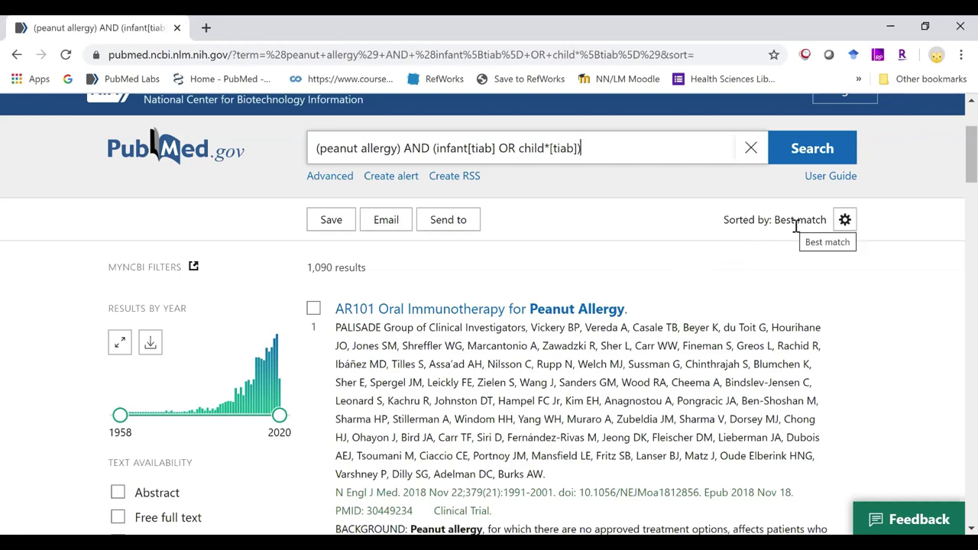
{"action": "scroll", "coordinate": [718, 251], "scroll_direction": "down", "scroll_amount": 1}
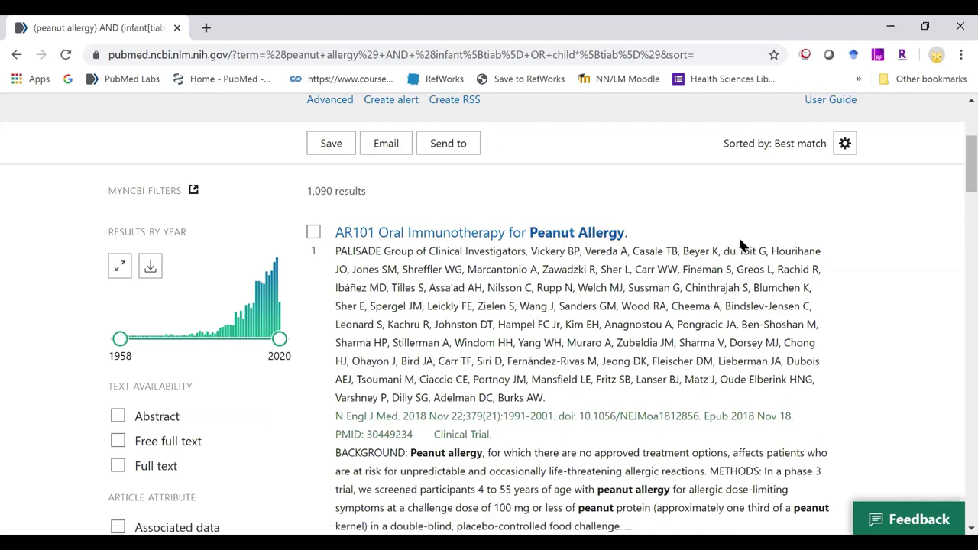
{"action": "scroll", "coordinate": [698, 258], "scroll_direction": "up", "scroll_amount": 1}
{"action": "scroll", "coordinate": [714, 262], "scroll_direction": "down", "scroll_amount": 2}
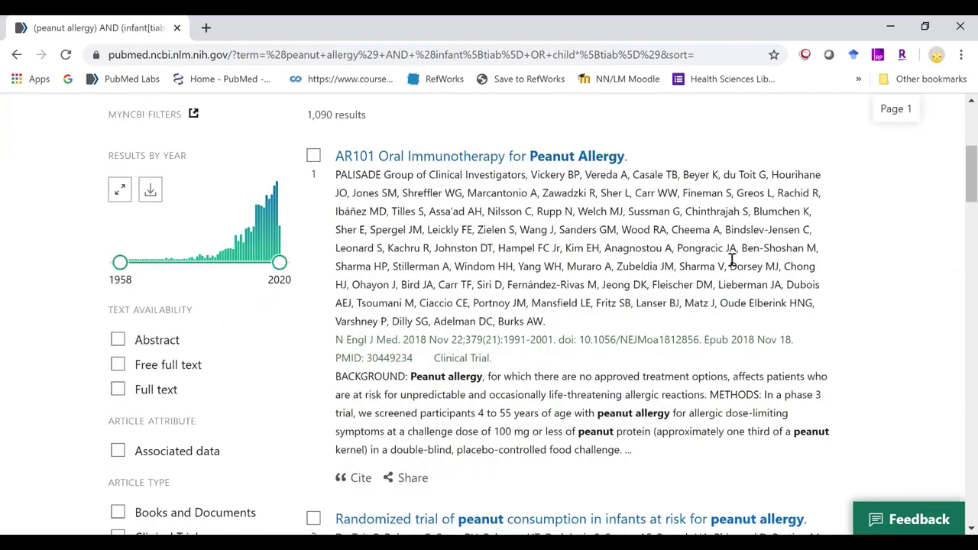
{"action": "scroll", "coordinate": [718, 263], "scroll_direction": "down", "scroll_amount": 1}
{"action": "scroll", "coordinate": [654, 327], "scroll_direction": "down", "scroll_amount": 1}
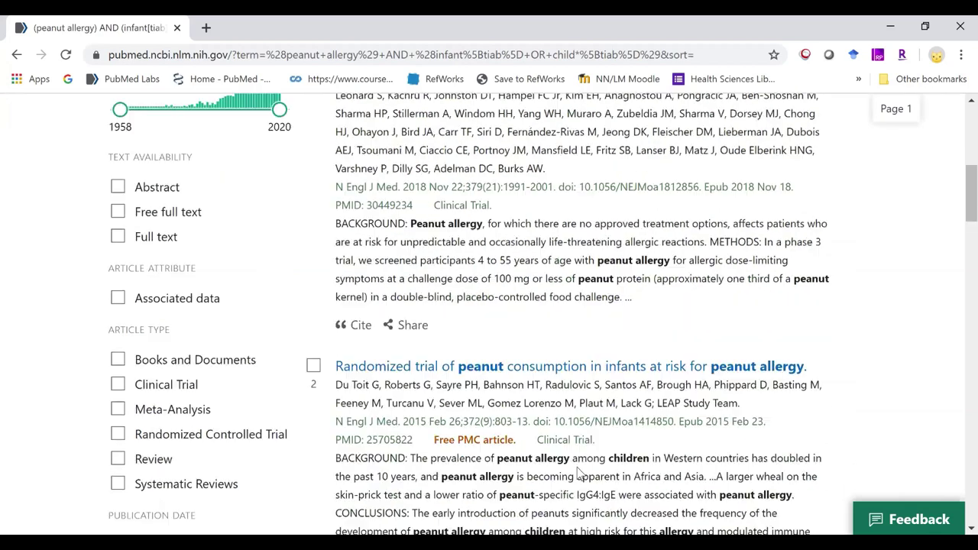
{"action": "scroll", "coordinate": [578, 472], "scroll_direction": "down", "scroll_amount": 1}
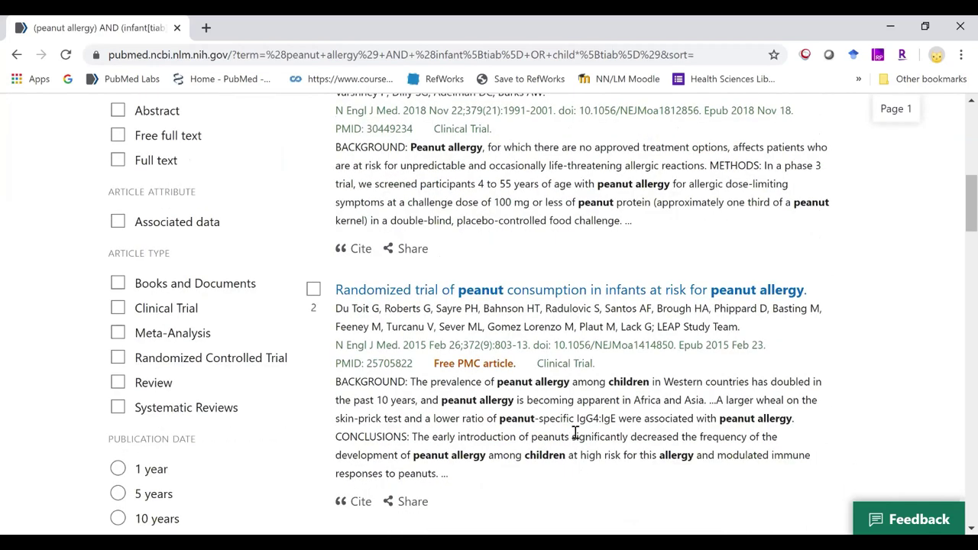
{"action": "scroll", "coordinate": [574, 443], "scroll_direction": "down", "scroll_amount": 1}
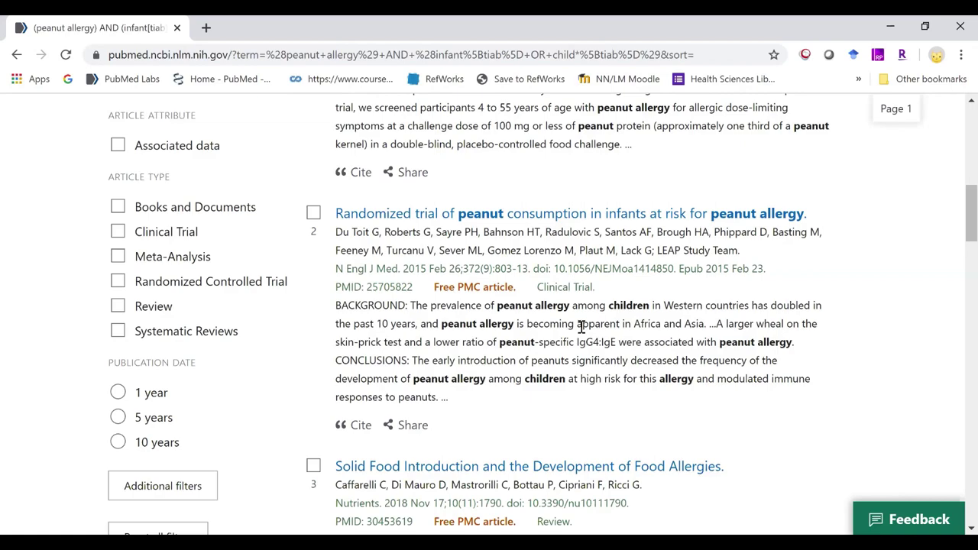
{"action": "scroll", "coordinate": [580, 326], "scroll_direction": "down", "scroll_amount": 1}
{"action": "scroll", "coordinate": [579, 326], "scroll_direction": "up", "scroll_amount": 1}
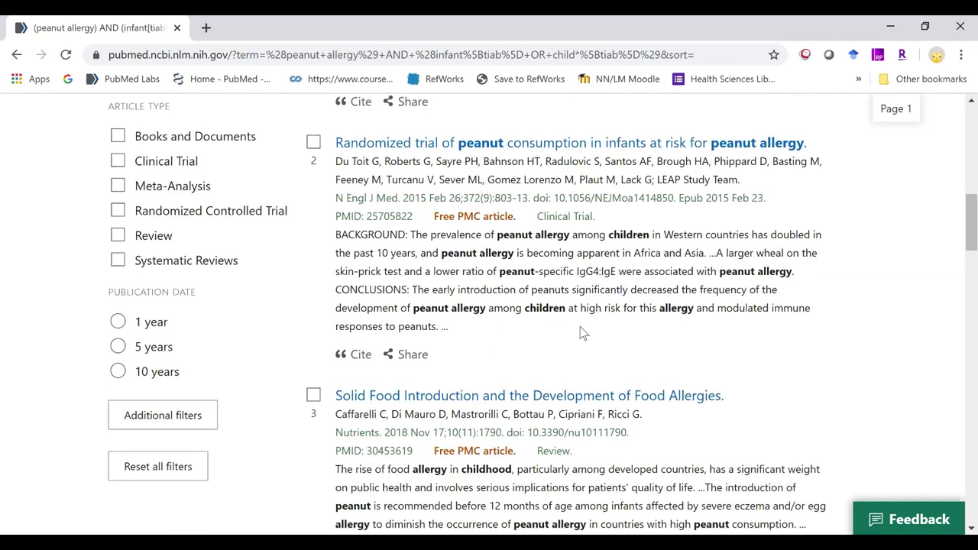
- Review the display options for the results, including the available sort orders, and close them without changing anything
{"action": "scroll", "coordinate": [580, 326], "scroll_direction": "up", "scroll_amount": 4}
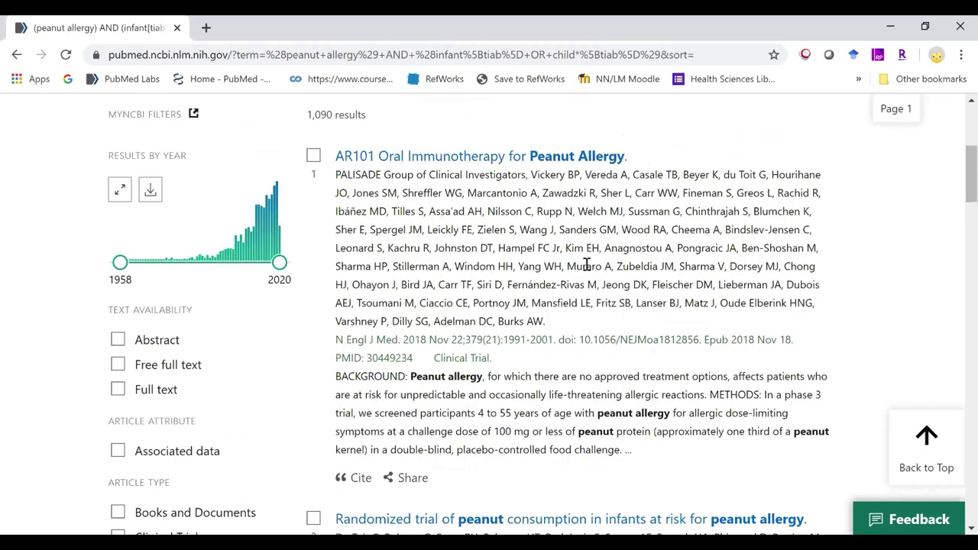
{"action": "scroll", "coordinate": [587, 265], "scroll_direction": "up", "scroll_amount": 2}
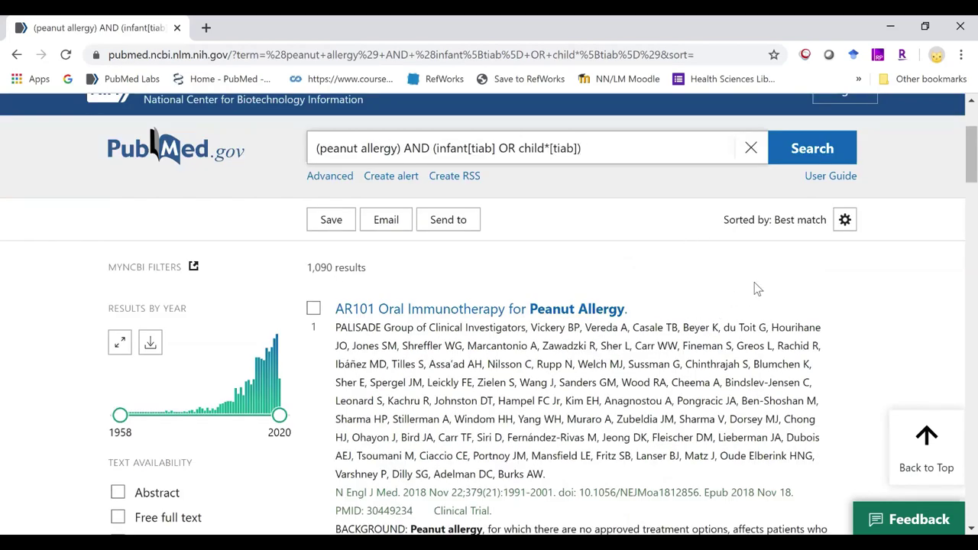
{"action": "left_click", "coordinate": [842, 223]}
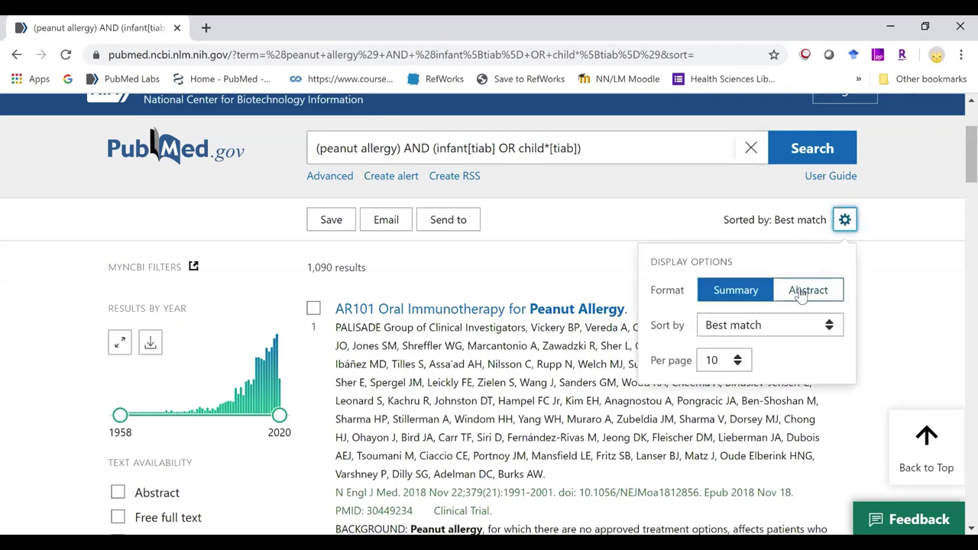
{"action": "left_click", "coordinate": [769, 334]}
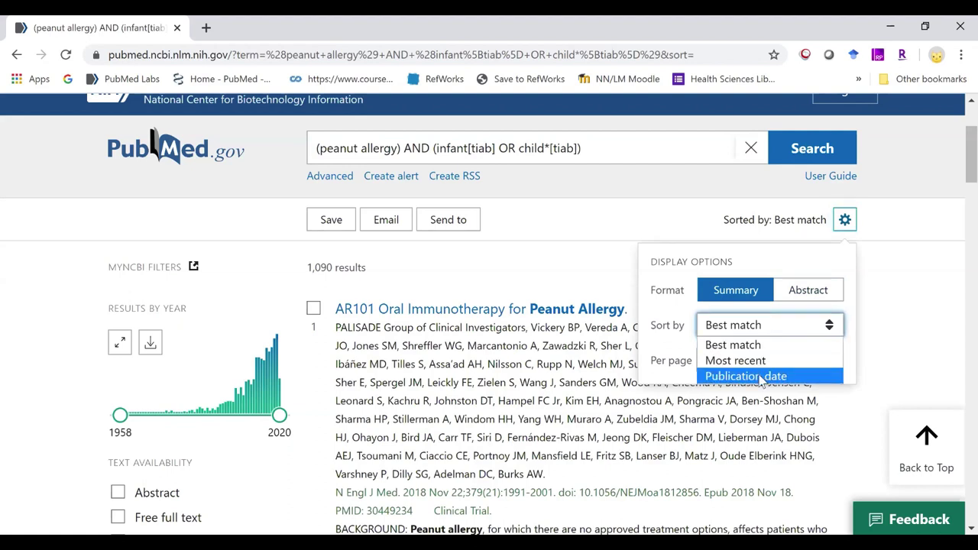
{"action": "left_click", "coordinate": [670, 310]}
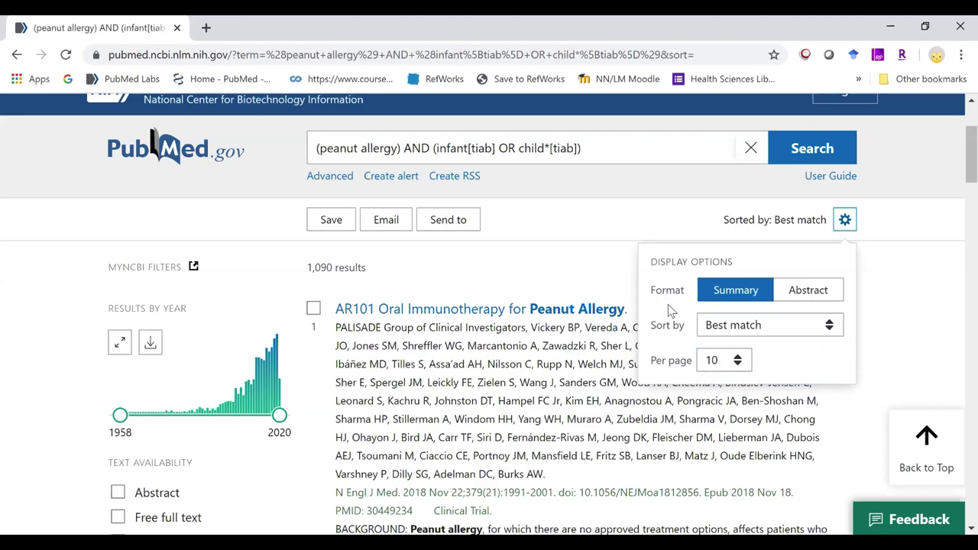
{"action": "left_click", "coordinate": [578, 251]}
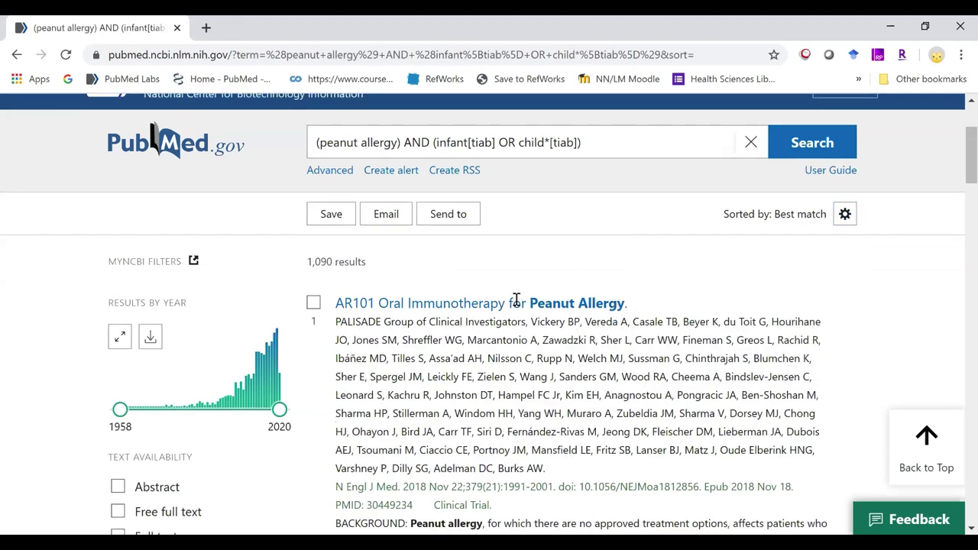
- Limit the results by year to 2002–2020 using the results timeline, and look over the other filters
{"action": "scroll", "coordinate": [182, 172], "scroll_direction": "down", "scroll_amount": 2}
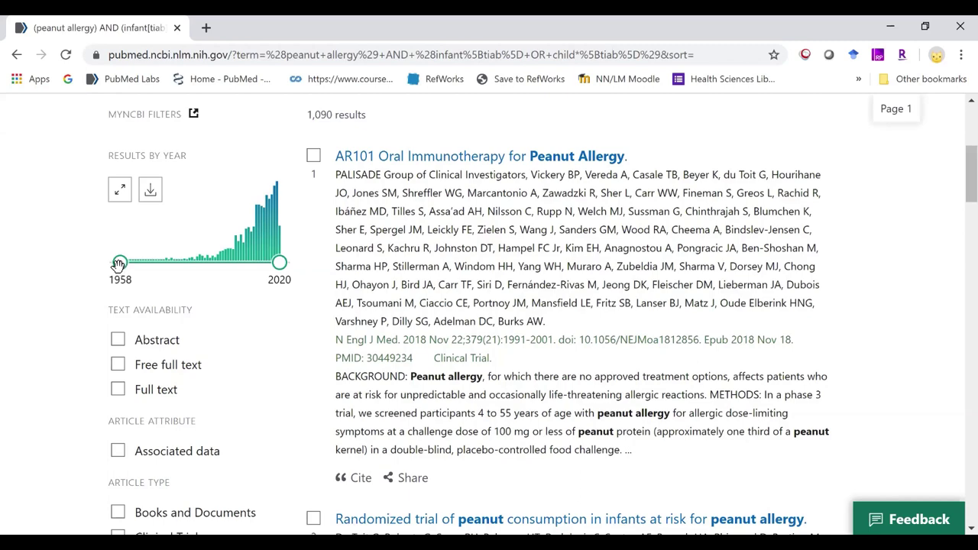
{"action": "left_click_drag", "start_coordinate": [118, 263], "coordinate": [233, 263]}
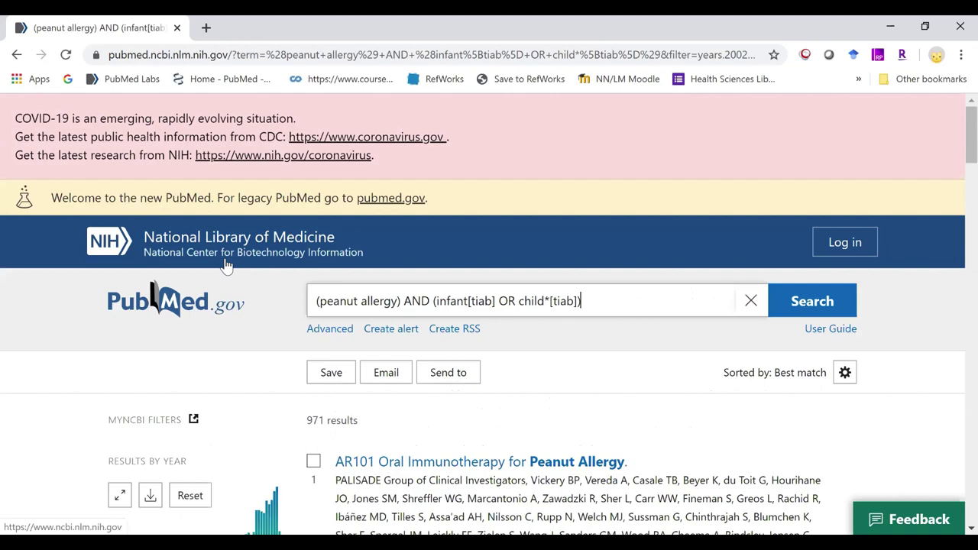
{"action": "scroll", "coordinate": [225, 260], "scroll_direction": "down", "scroll_amount": 5}
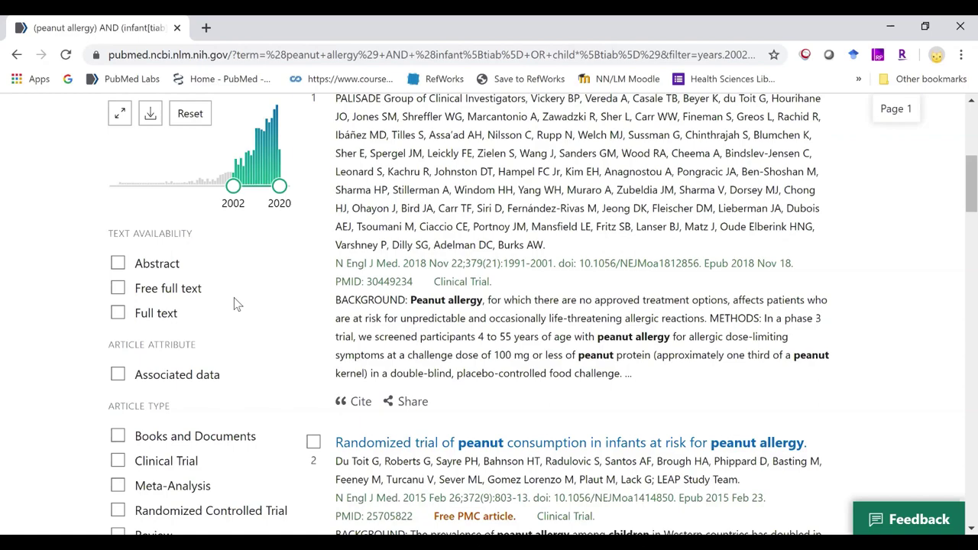
{"action": "scroll", "coordinate": [831, 203], "scroll_direction": "down", "scroll_amount": 2}
{"action": "scroll", "coordinate": [846, 170], "scroll_direction": "up", "scroll_amount": 2}
- Review the selection and format options for saving citations to a file, and close the form without creating one
{"action": "scroll", "coordinate": [846, 169], "scroll_direction": "up", "scroll_amount": 3}
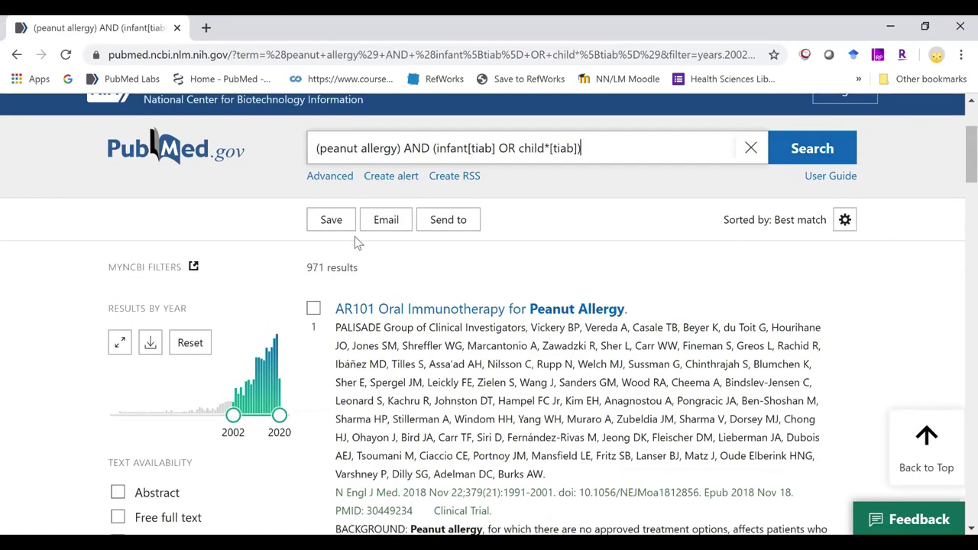
{"action": "left_click", "coordinate": [331, 221]}
{"action": "scroll", "coordinate": [359, 249], "scroll_direction": "down", "scroll_amount": 1}
{"action": "left_click", "coordinate": [424, 257]}
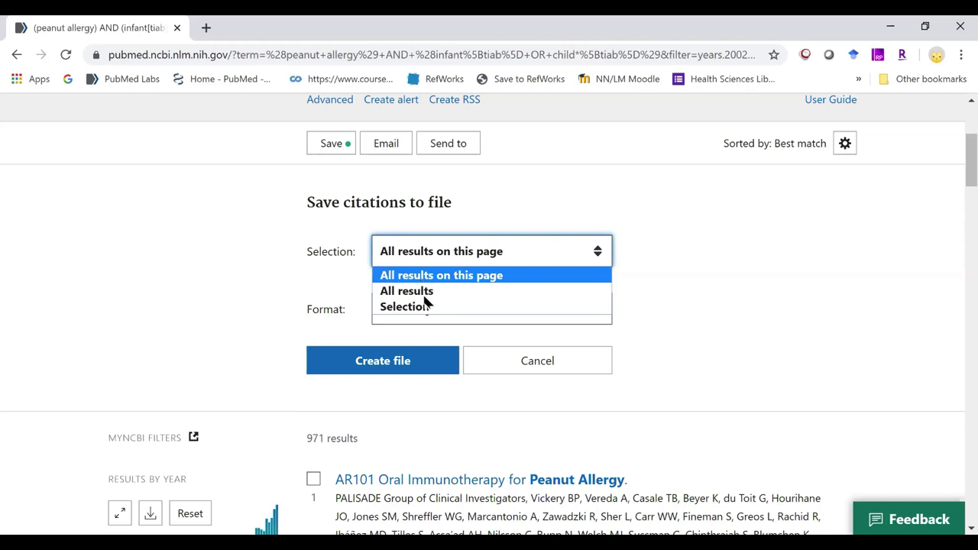
{"action": "left_click", "coordinate": [233, 289]}
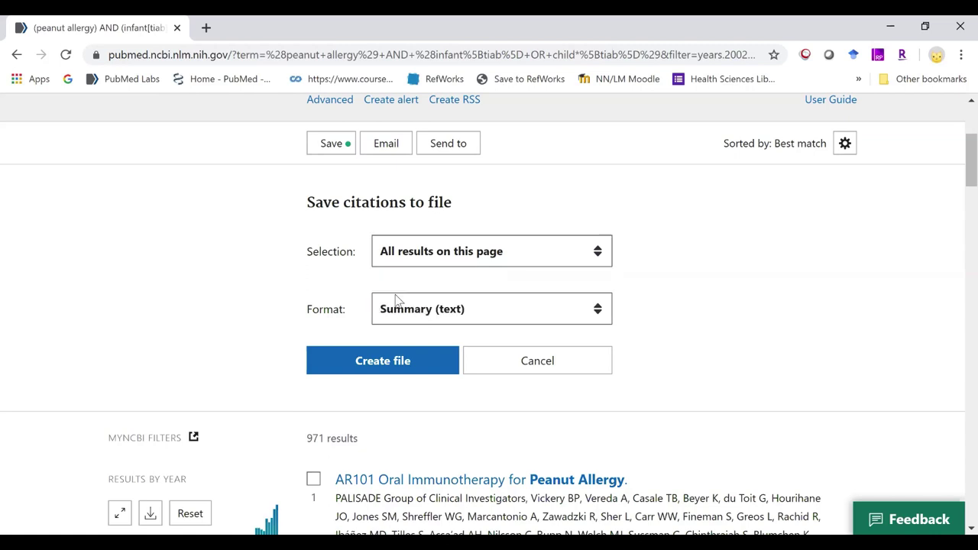
{"action": "left_click", "coordinate": [436, 311]}
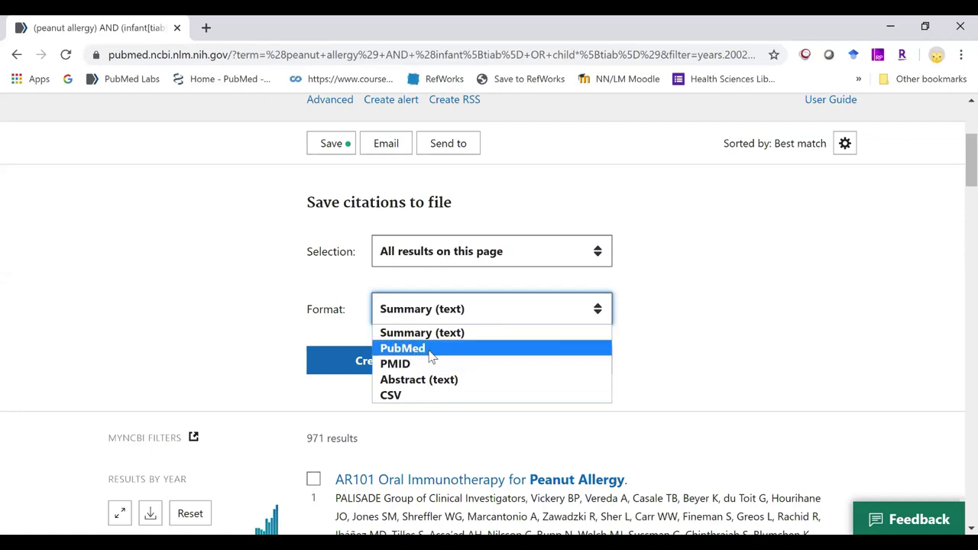
{"action": "left_click", "coordinate": [270, 160]}
{"action": "left_click", "coordinate": [325, 145]}
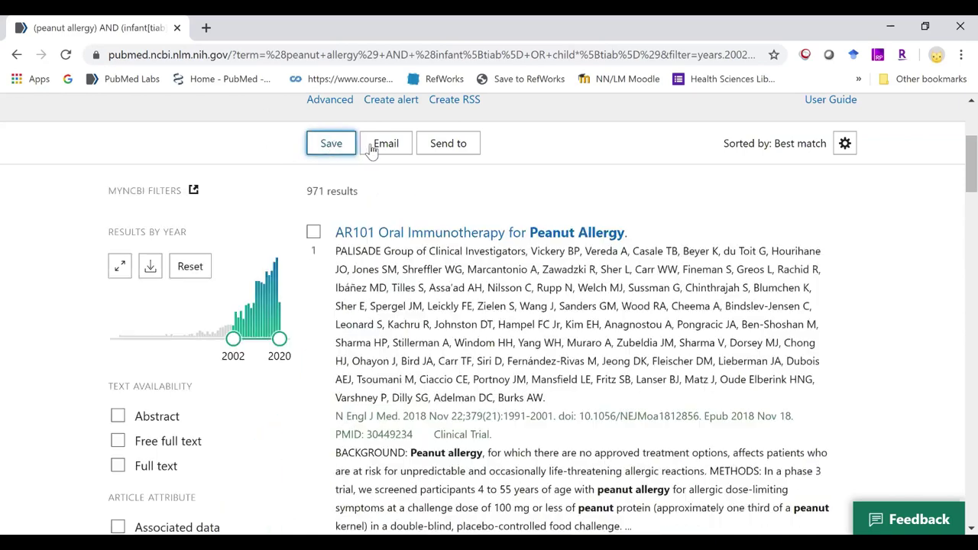
- Check which destinations the search results can be sent to
{"action": "left_click", "coordinate": [462, 151]}
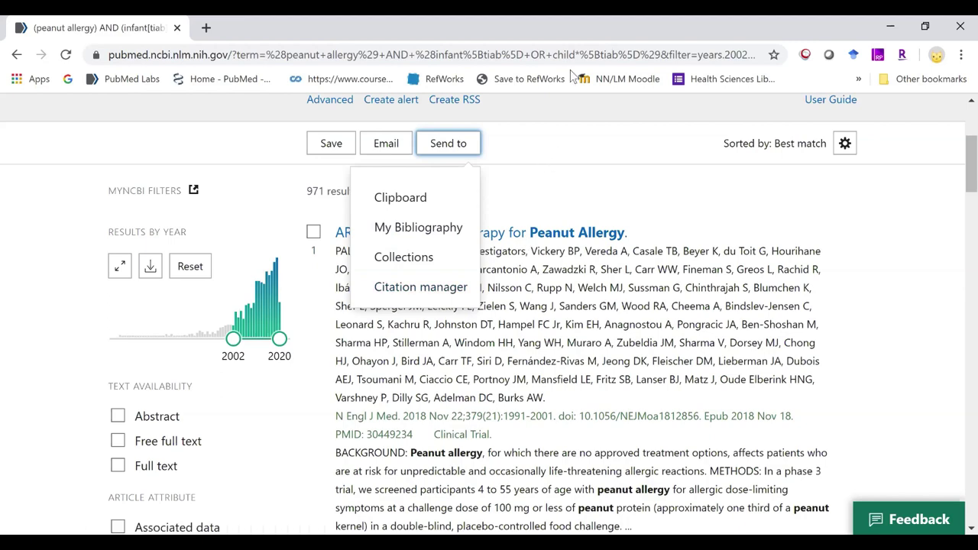
{"action": "scroll", "coordinate": [570, 70], "scroll_direction": "up", "scroll_amount": 1}
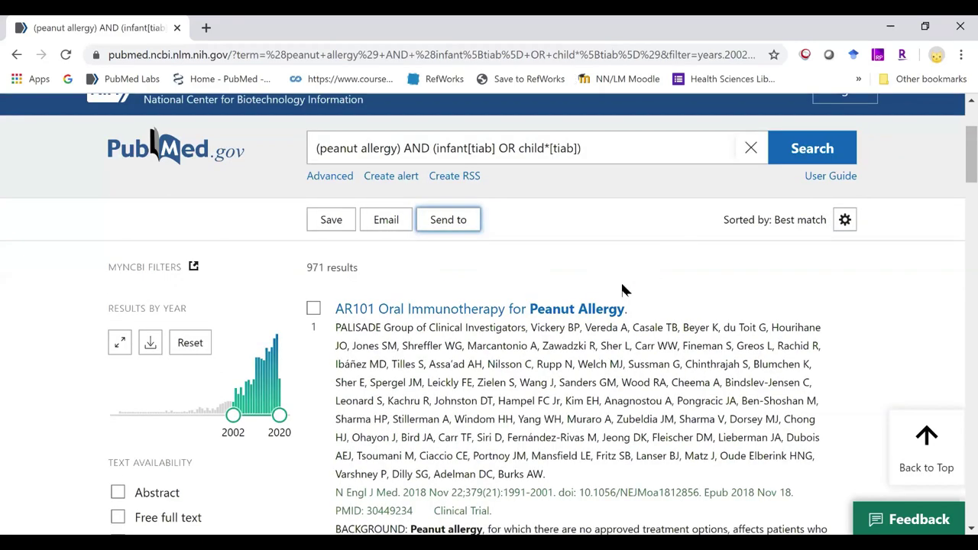
- Open the article "Update on Peanut Allergy: Prevention and Immunotherapy" and view its abstract and full text links
{"action": "scroll", "coordinate": [622, 289], "scroll_direction": "down", "scroll_amount": 10}
{"action": "left_click", "coordinate": [501, 436]}
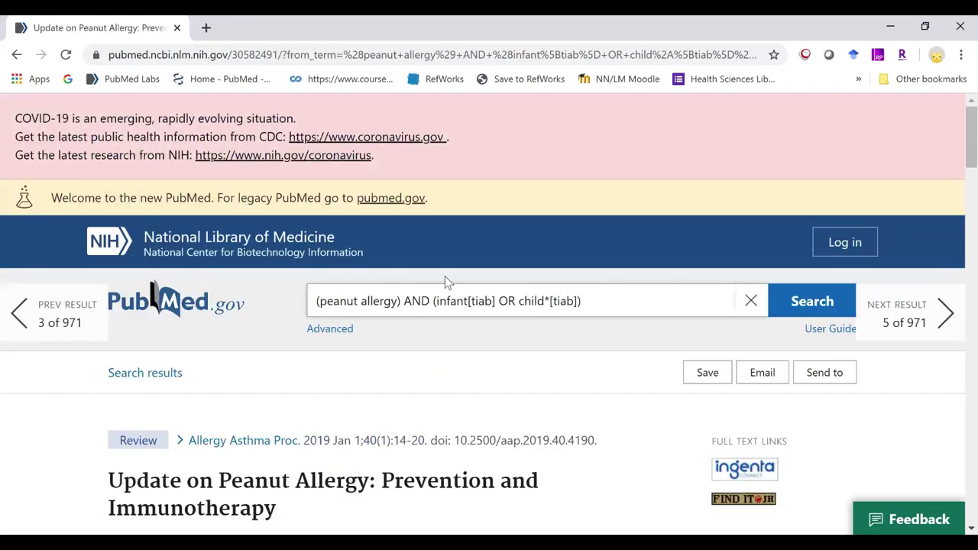
{"action": "scroll", "coordinate": [624, 367], "scroll_direction": "down", "scroll_amount": 3}
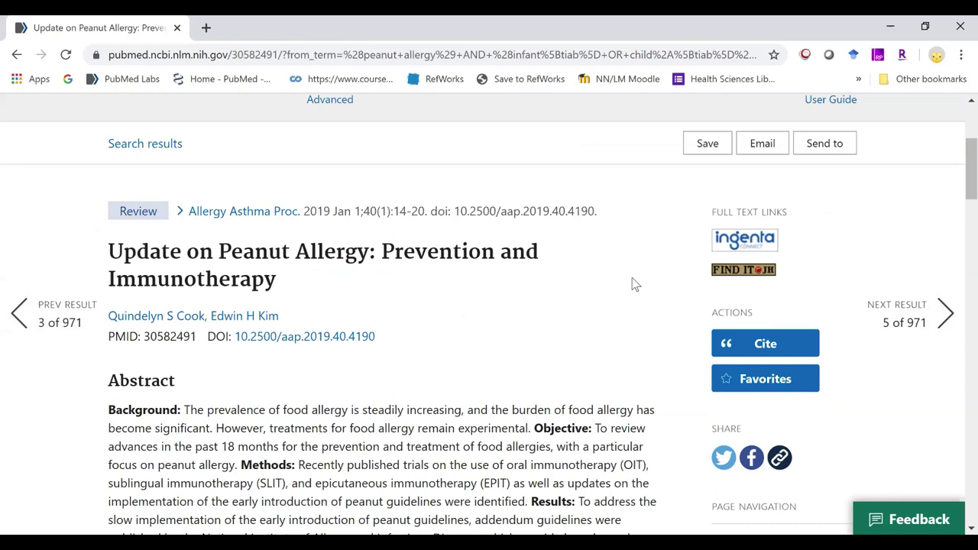
{"action": "scroll", "coordinate": [611, 267], "scroll_direction": "down", "scroll_amount": 1}
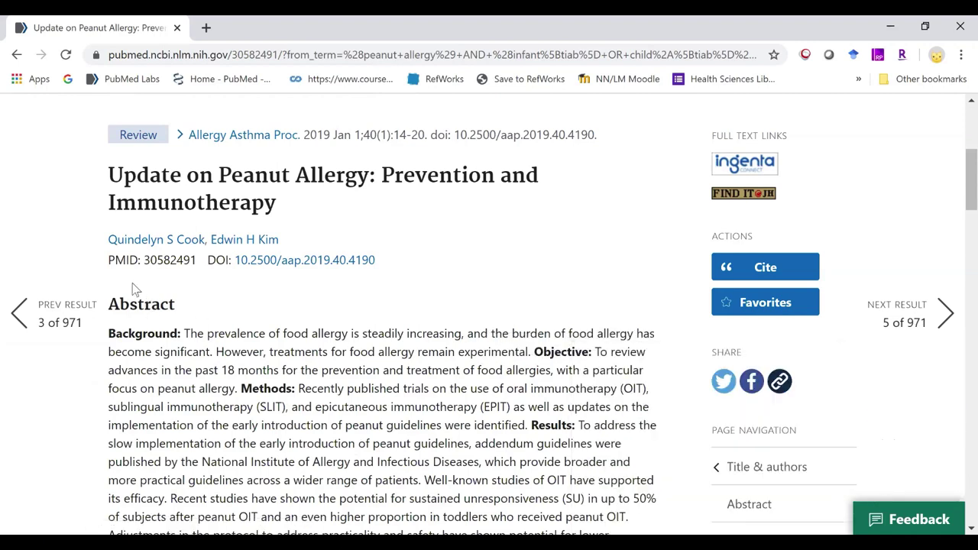
{"action": "mouse_move", "coordinate": [78, 305]}
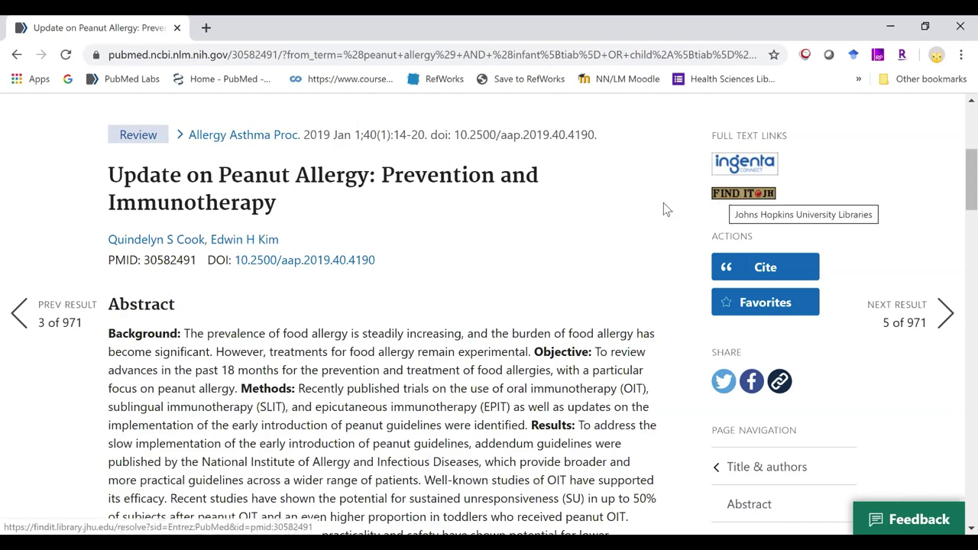
- View the article's citation text and the available citation formats, and close the citation window
{"action": "scroll", "coordinate": [665, 198], "scroll_direction": "down", "scroll_amount": 1}
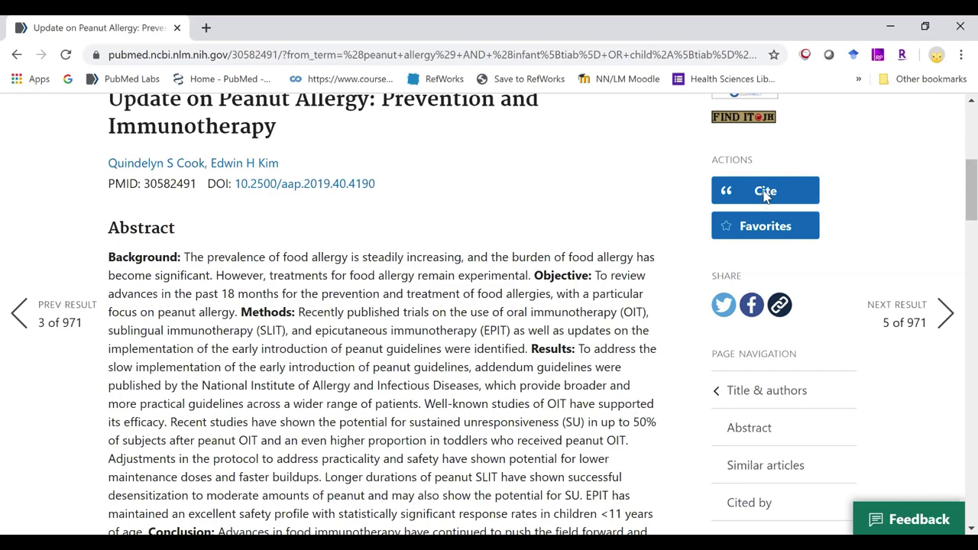
{"action": "left_click", "coordinate": [765, 196]}
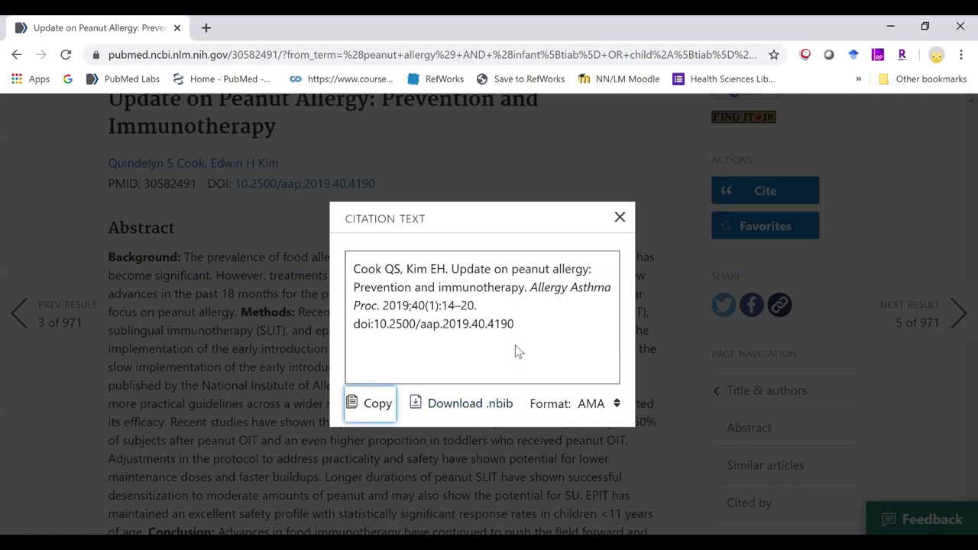
{"action": "left_click", "coordinate": [616, 404]}
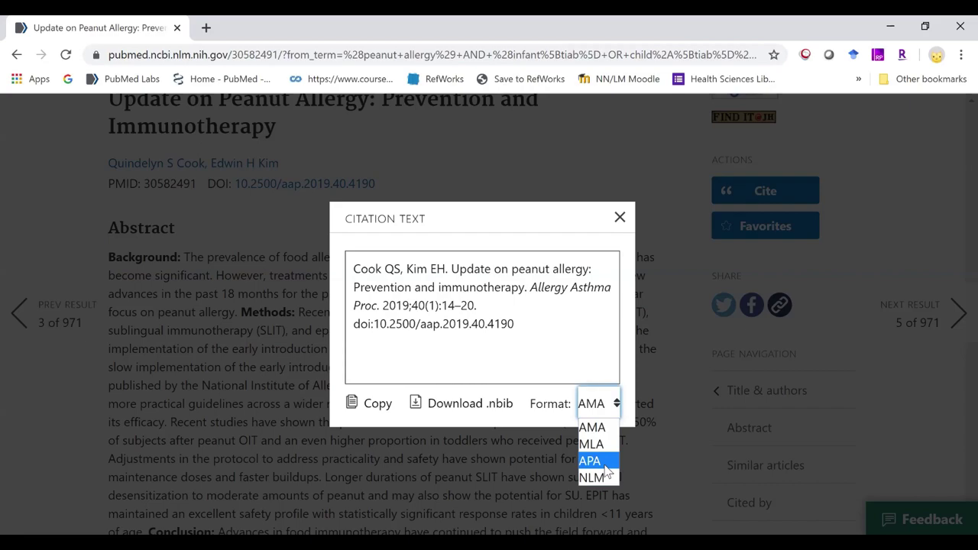
{"action": "left_click", "coordinate": [619, 219]}
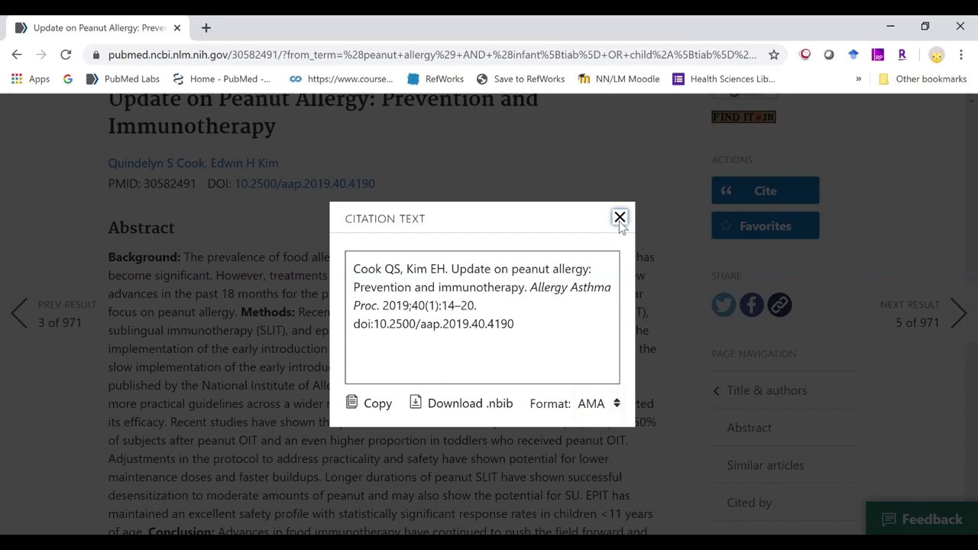
{"action": "left_click", "coordinate": [620, 218]}
- View the article's sharing options and its permalink, and close the permalink pop-up without copying the address
{"action": "scroll", "coordinate": [687, 191], "scroll_direction": "down", "scroll_amount": 1}
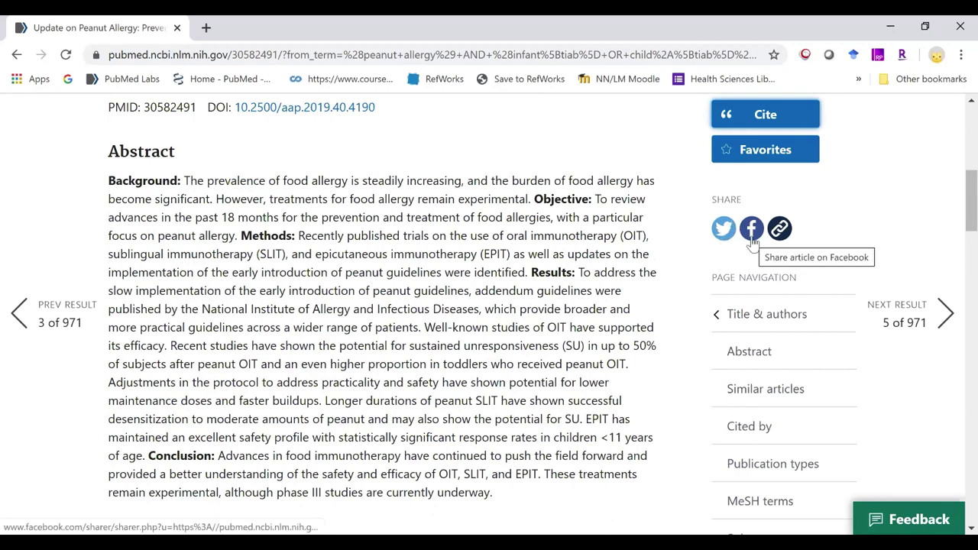
{"action": "left_click", "coordinate": [779, 229]}
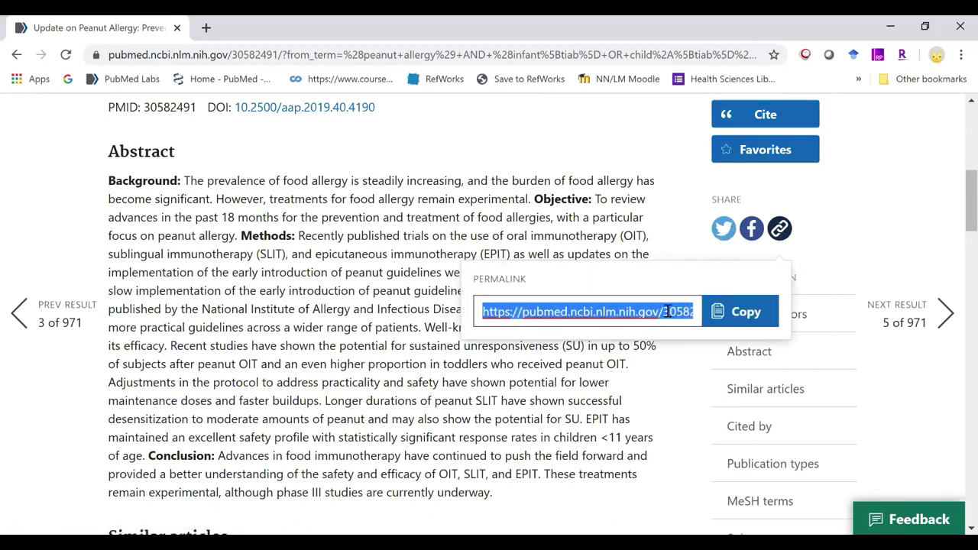
{"action": "left_click", "coordinate": [780, 233]}
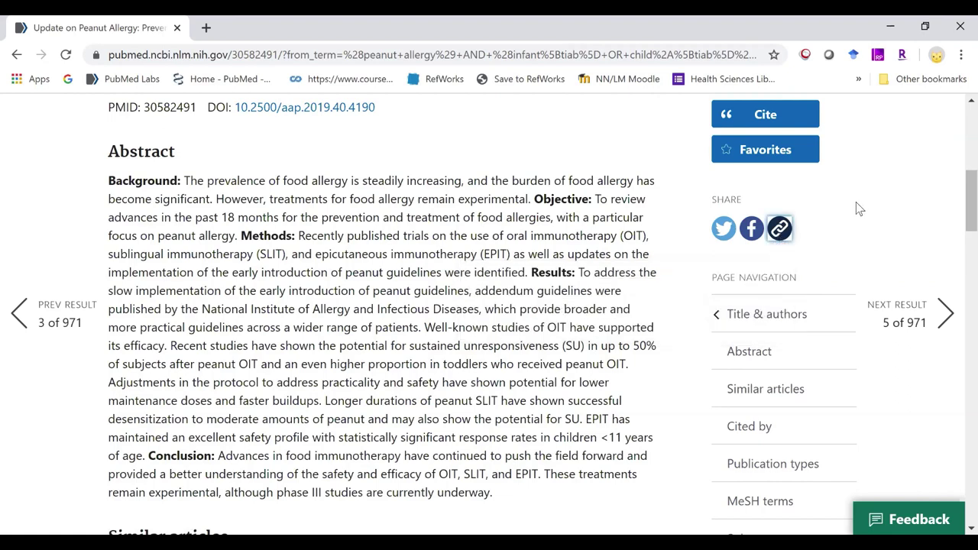
- Look over the article's page navigation and go to its MeSH terms section
{"action": "scroll", "coordinate": [828, 207], "scroll_direction": "down", "scroll_amount": 1}
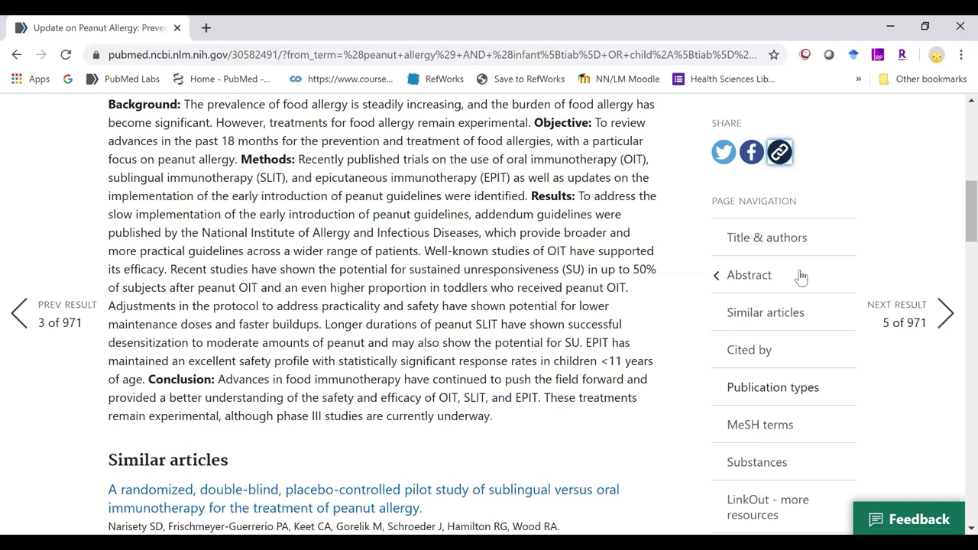
{"action": "scroll", "coordinate": [780, 197], "scroll_direction": "down", "scroll_amount": 1}
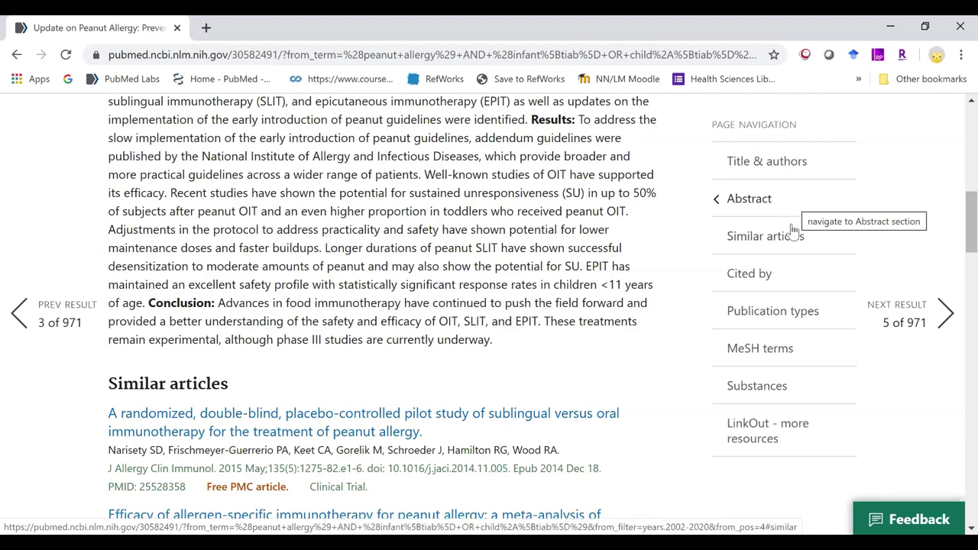
{"action": "left_click", "coordinate": [773, 346]}
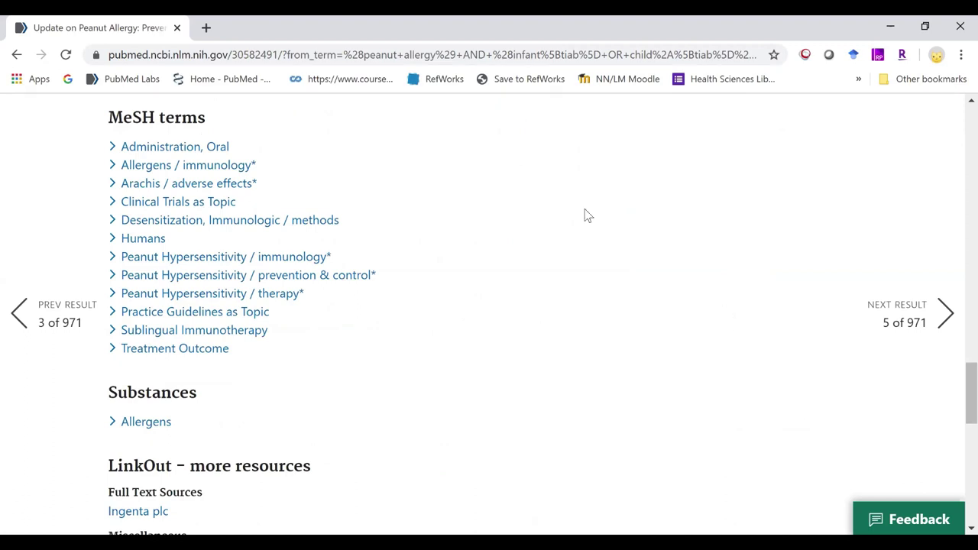
- Open the Advanced Search Builder from the article page and bring up its empty query box
{"action": "scroll", "coordinate": [660, 264], "scroll_direction": "up", "scroll_amount": 20}
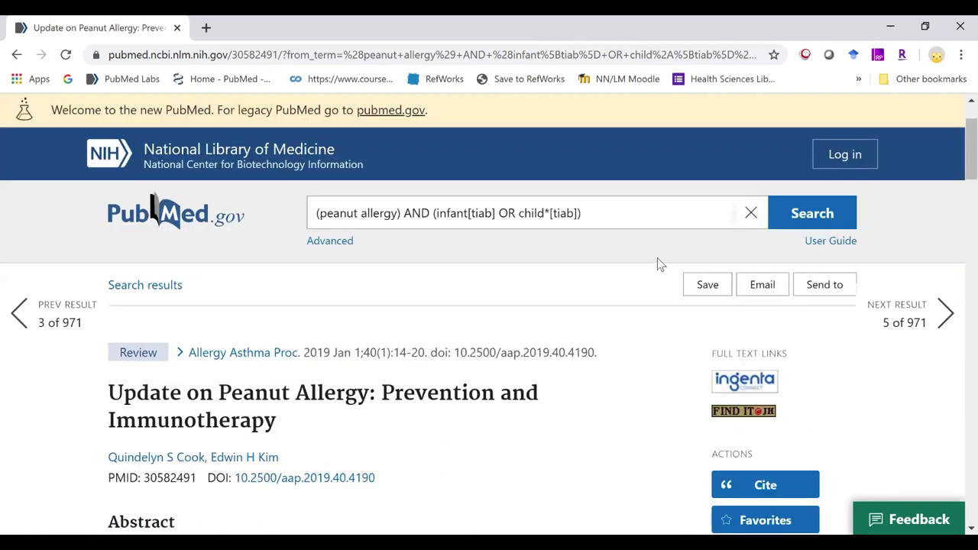
{"action": "left_click", "coordinate": [341, 243]}
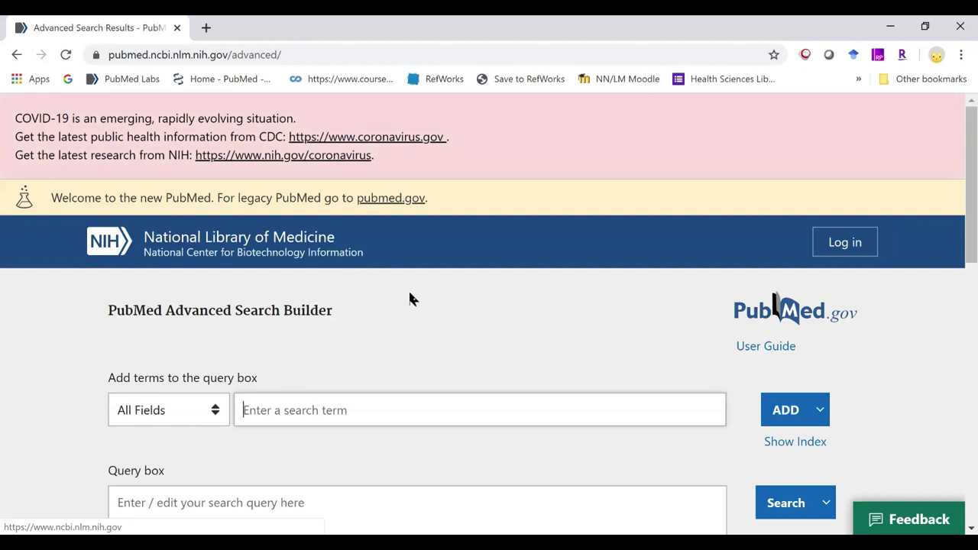
{"action": "scroll", "coordinate": [415, 369], "scroll_direction": "down", "scroll_amount": 2}
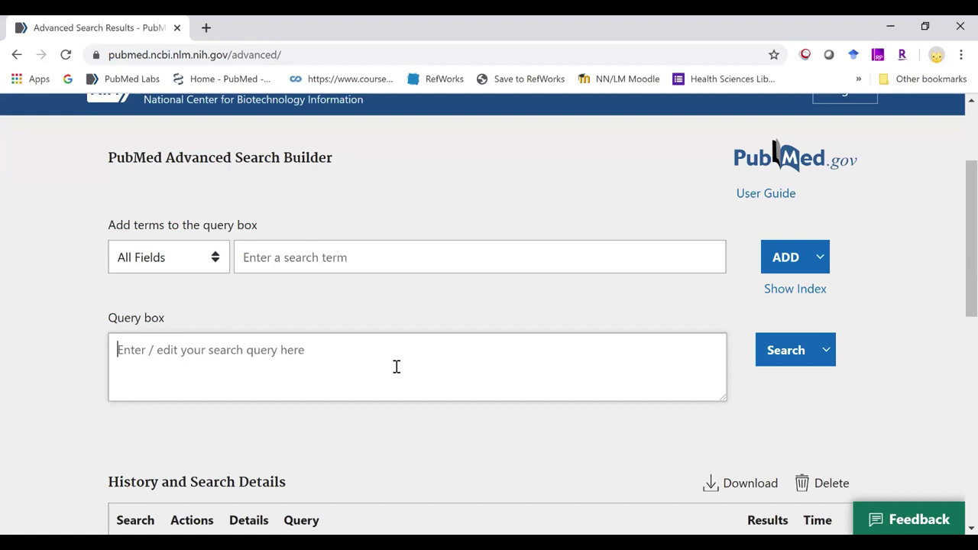
- Enter the quoted phrase "kidney allograft" as the query and add it to the search history without opening results
{"action": "type", "text": "kidney"}
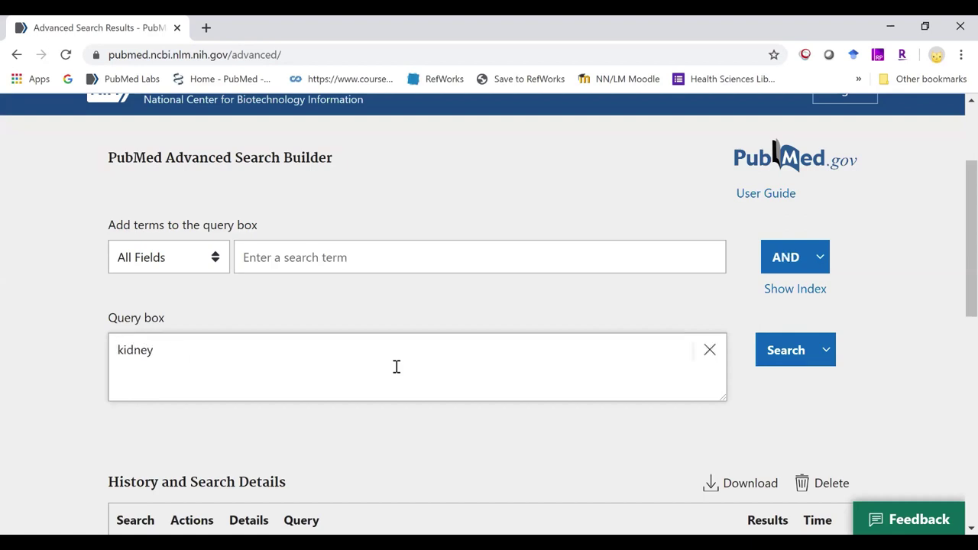
{"action": "key", "text": "BackSpace"}
{"action": "key", "text": "BackSpace"}
{"action": "key", "text": "BackSpace"}
{"action": "key", "text": "BackSpace"}
{"action": "key", "text": "BackSpace"}
{"action": "key", "text": "BackSpace"}
{"action": "type", "text": "\"kidney allograft"}
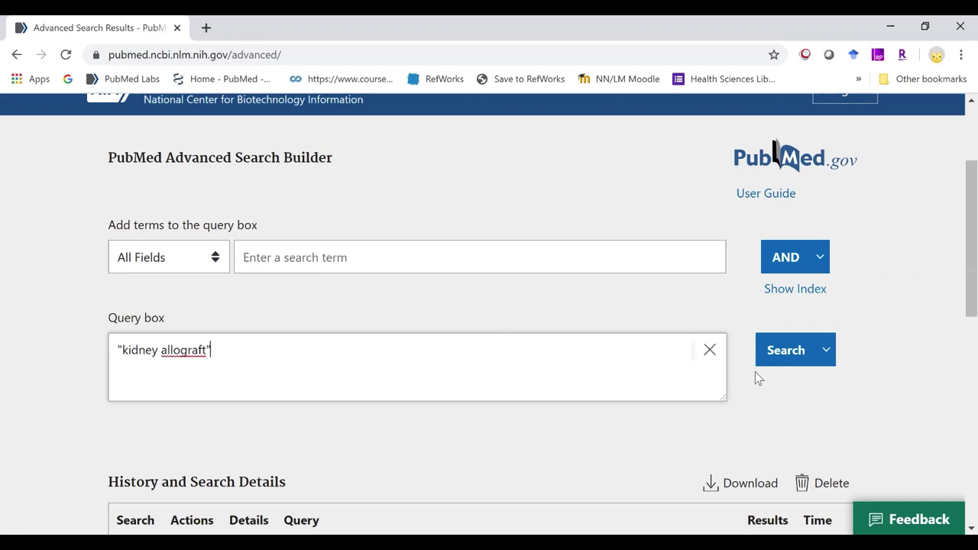
{"action": "left_click", "coordinate": [823, 359]}
{"action": "left_click", "coordinate": [784, 382]}
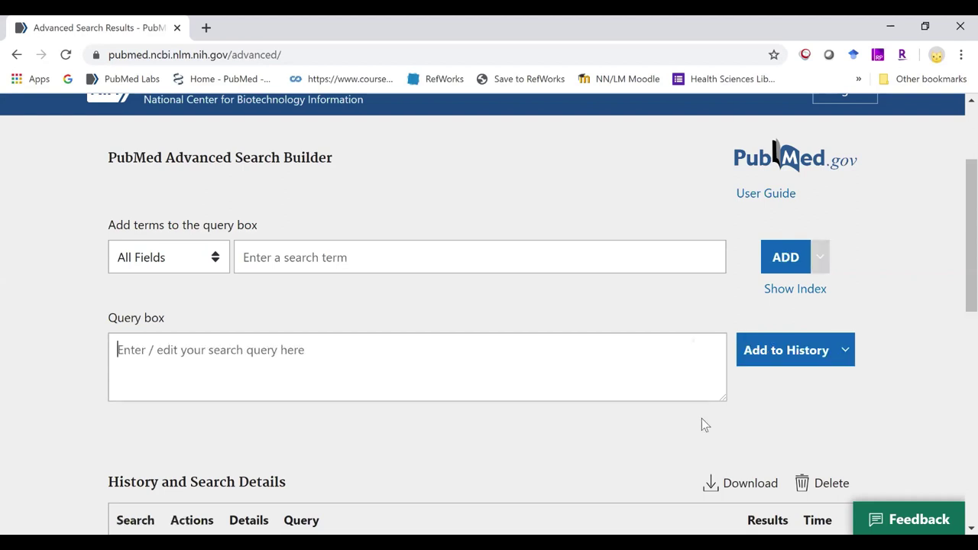
- Add the field-tagged query kidney allograft[tw] to the search history
{"action": "left_click", "coordinate": [519, 367]}
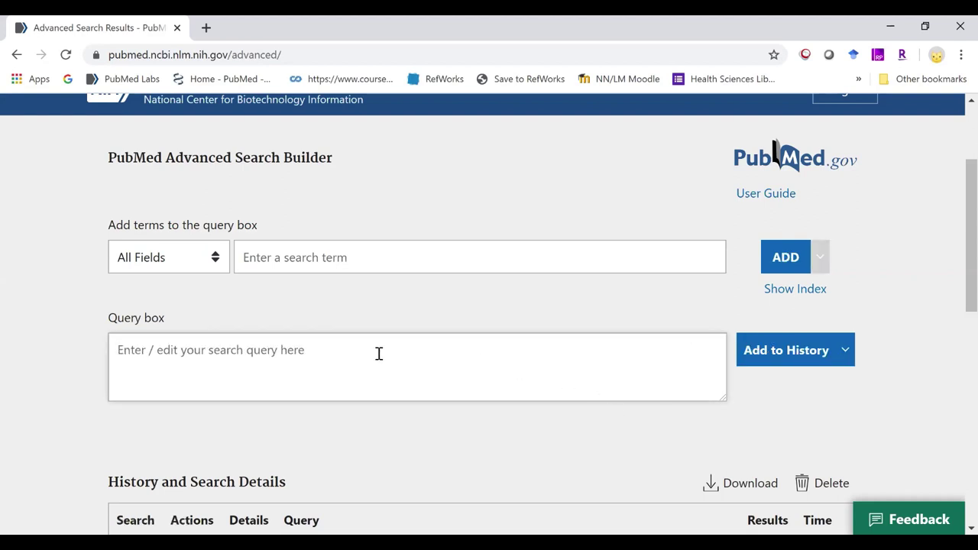
{"action": "type", "text": "ki"}
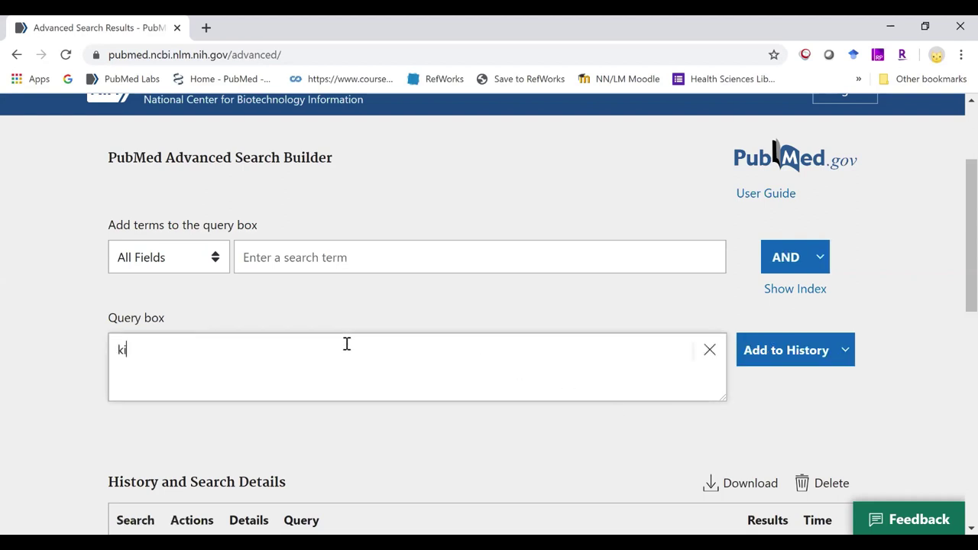
{"action": "type", "text": "dney allograft[tw]"}
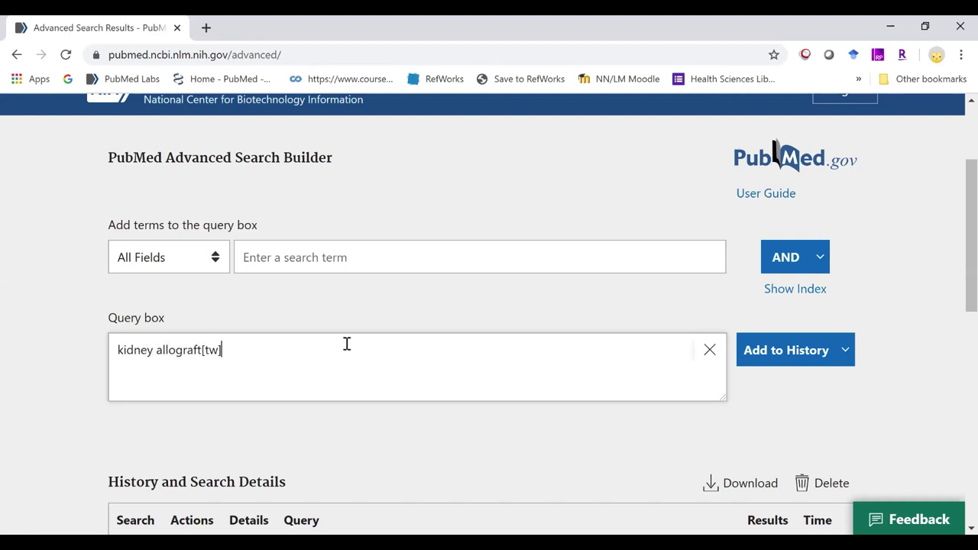
{"action": "left_click", "coordinate": [769, 356]}
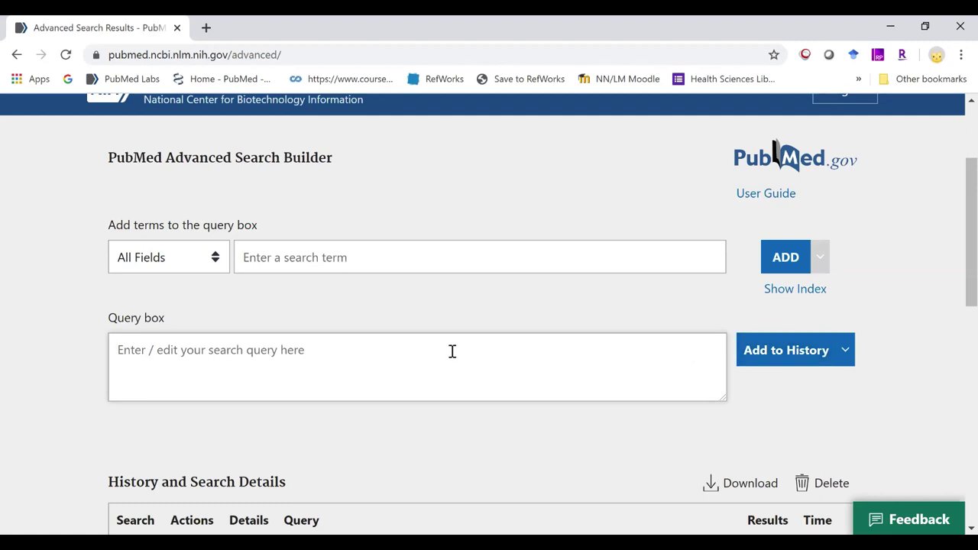
- Add the hyphenated query kidney-allograft to the search history
{"action": "type", "text": "kidney"}
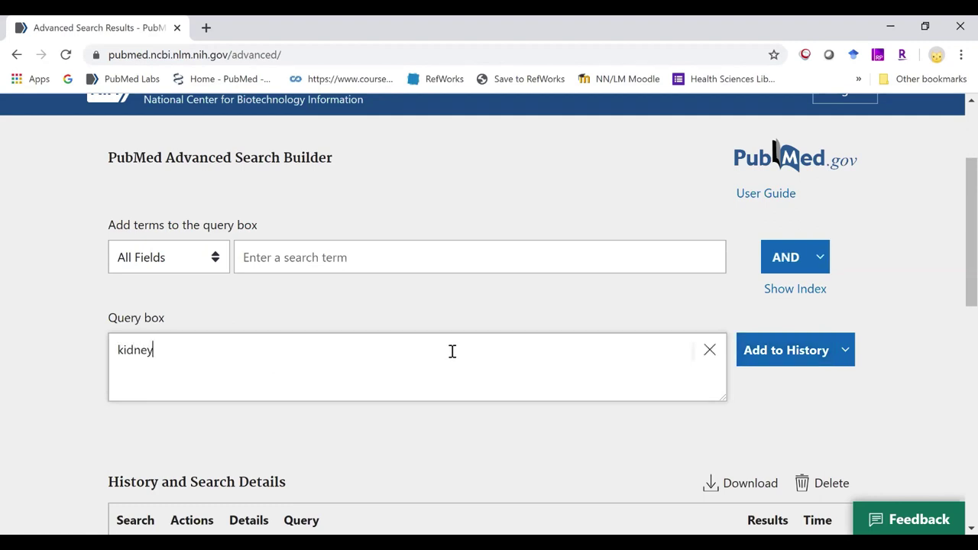
{"action": "type", "text": "-allograph"}
{"action": "key", "text": "BackSpace"}
{"action": "key", "text": "BackSpace"}
{"action": "type", "text": "f"}
{"action": "left_click", "coordinate": [753, 356]}
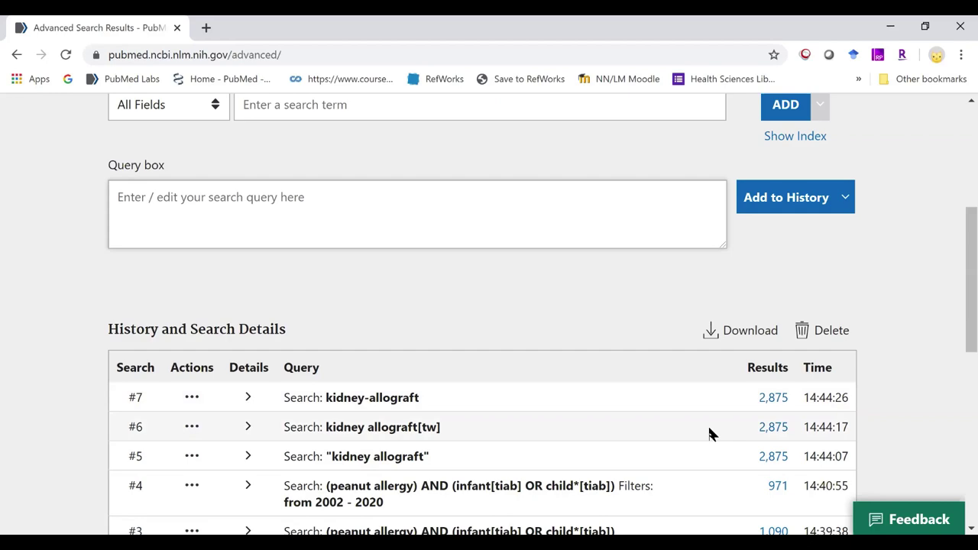
- Look up kidney allograft among the suggested search terms for All Fields, and clear the term without adding it
{"action": "scroll", "coordinate": [708, 428], "scroll_direction": "up", "scroll_amount": 3}
{"action": "scroll", "coordinate": [706, 430], "scroll_direction": "up", "scroll_amount": 2}
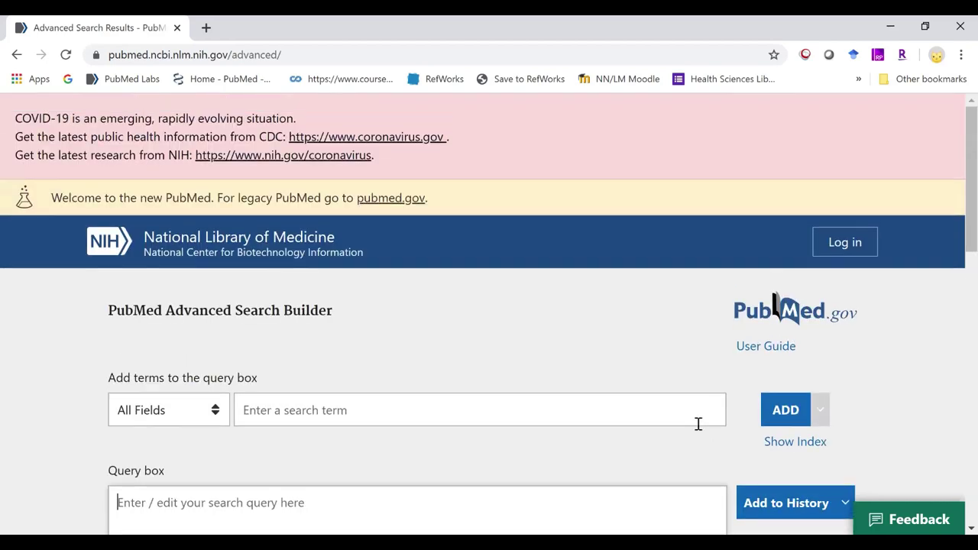
{"action": "left_click", "coordinate": [389, 415]}
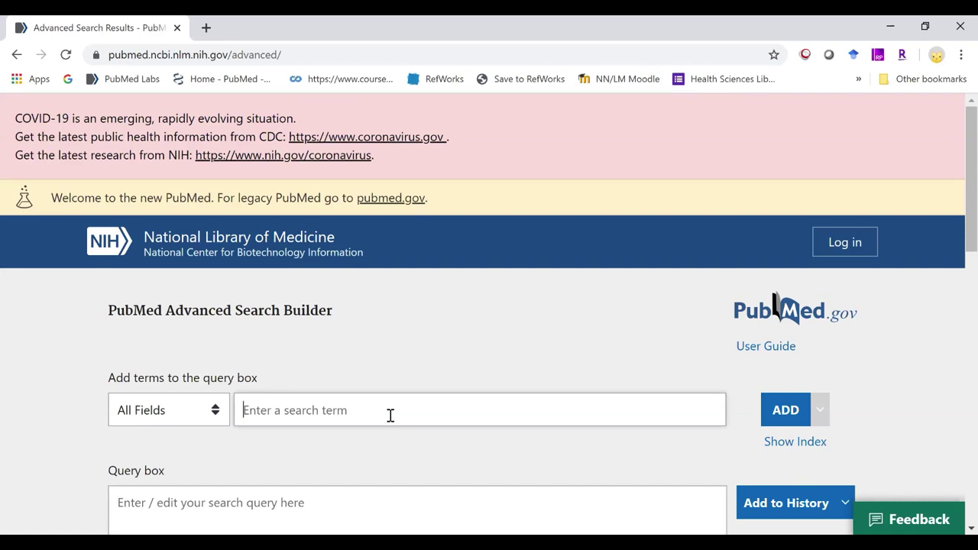
{"action": "type", "text": "kidney allograft"}
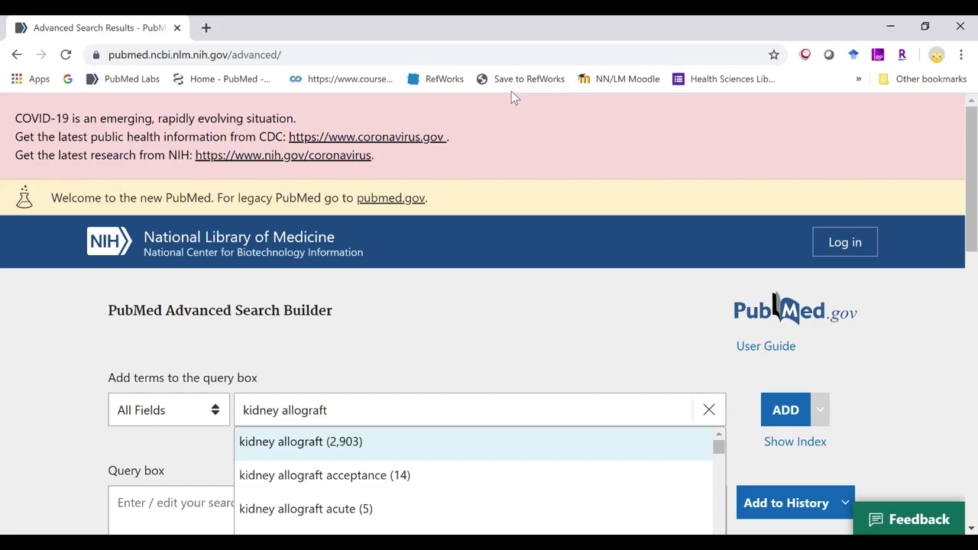
{"action": "scroll", "coordinate": [766, 104], "scroll_direction": "down", "scroll_amount": 2}
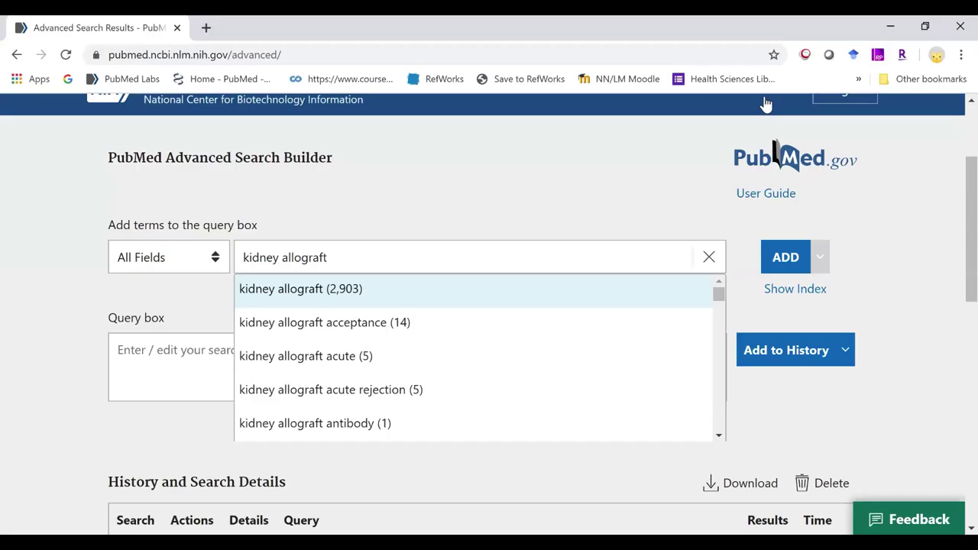
{"action": "left_click", "coordinate": [710, 257]}
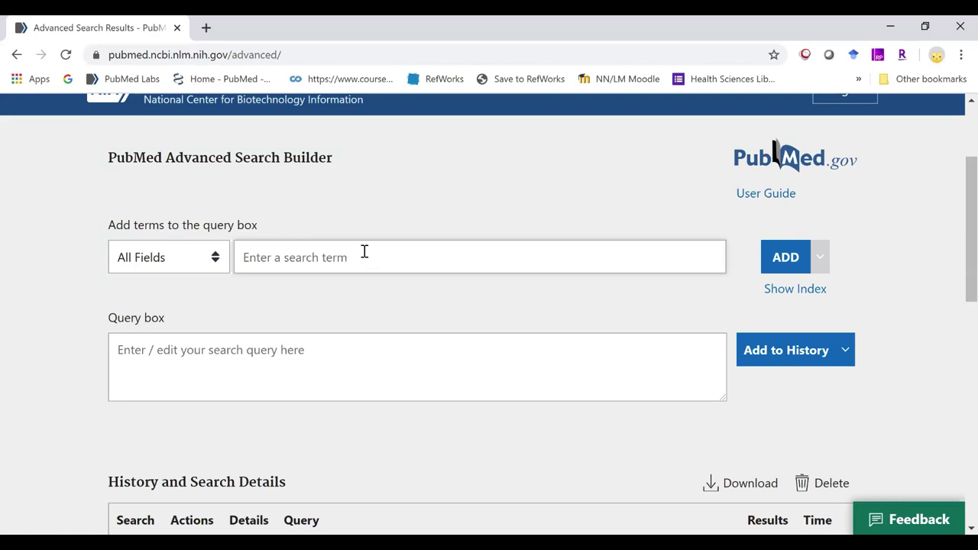
- Enter the truncated term educ* as a query, and clear it without running the search
{"action": "scroll", "coordinate": [362, 253], "scroll_direction": "down", "scroll_amount": 1}
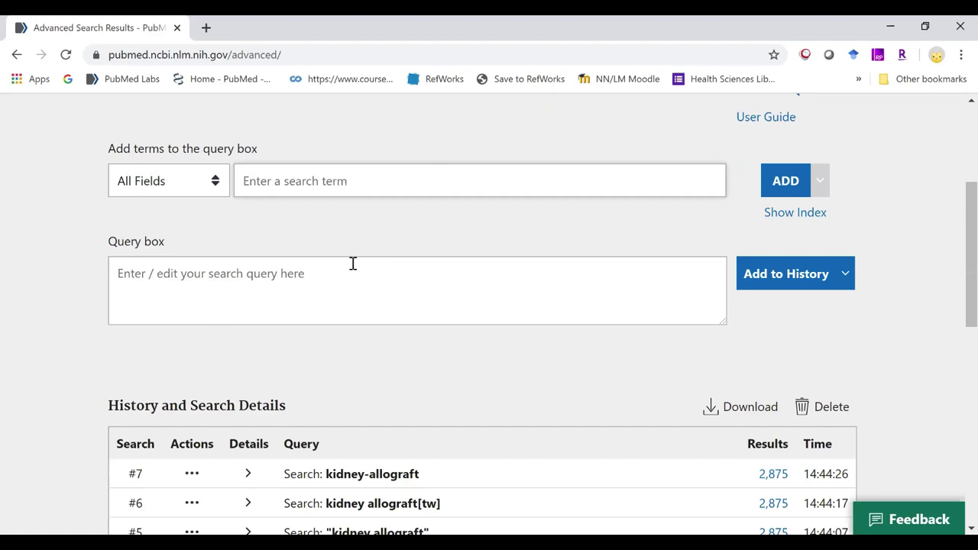
{"action": "left_click", "coordinate": [297, 277]}
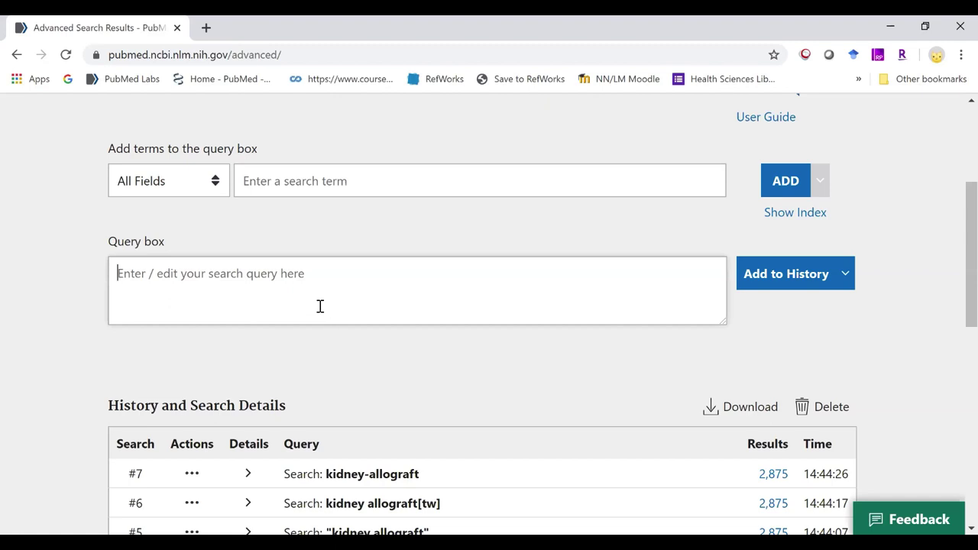
{"action": "type", "text": "e"}
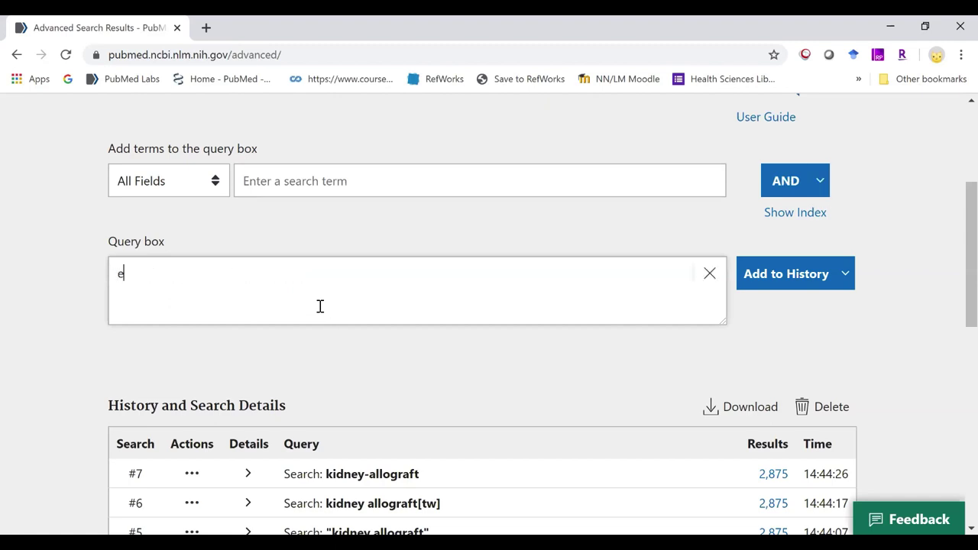
{"action": "type", "text": "duc*"}
{"action": "left_click_drag", "start_coordinate": [149, 274], "coordinate": [118, 275]}
{"action": "key", "text": "BackSpace"}
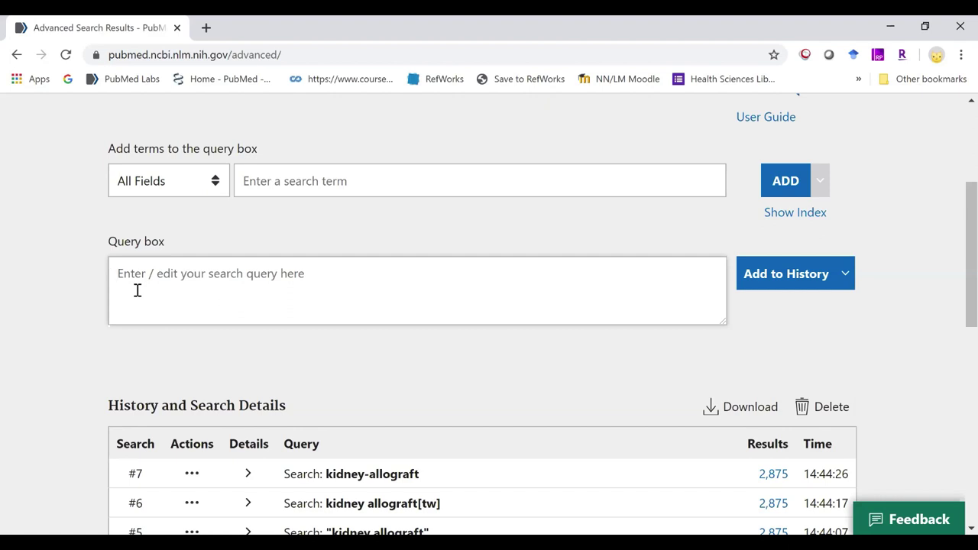
- Add the quoted, truncated phrase "peanut allerg*" to the search history
{"action": "type", "text": "\"p"}
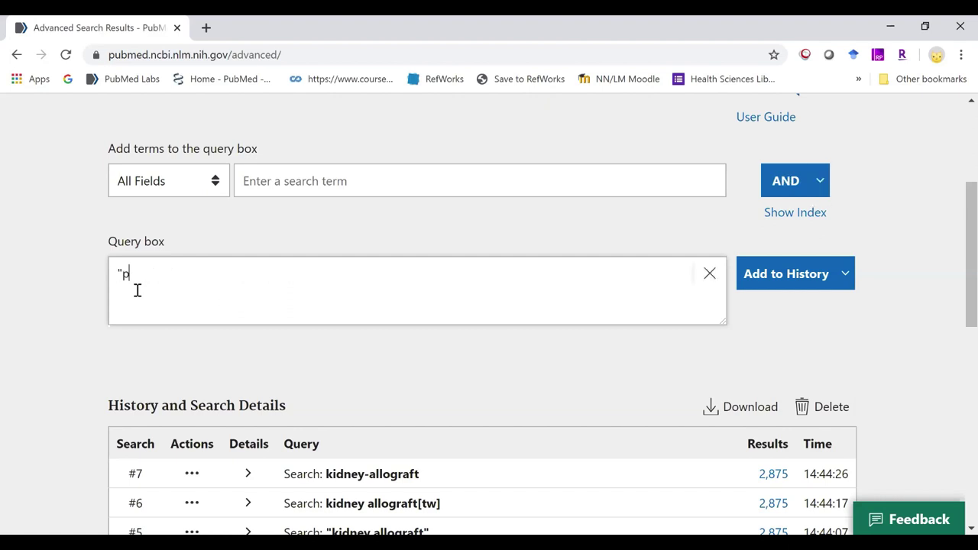
{"action": "type", "text": "eanut allerg*\""}
{"action": "left_click", "coordinate": [762, 279]}
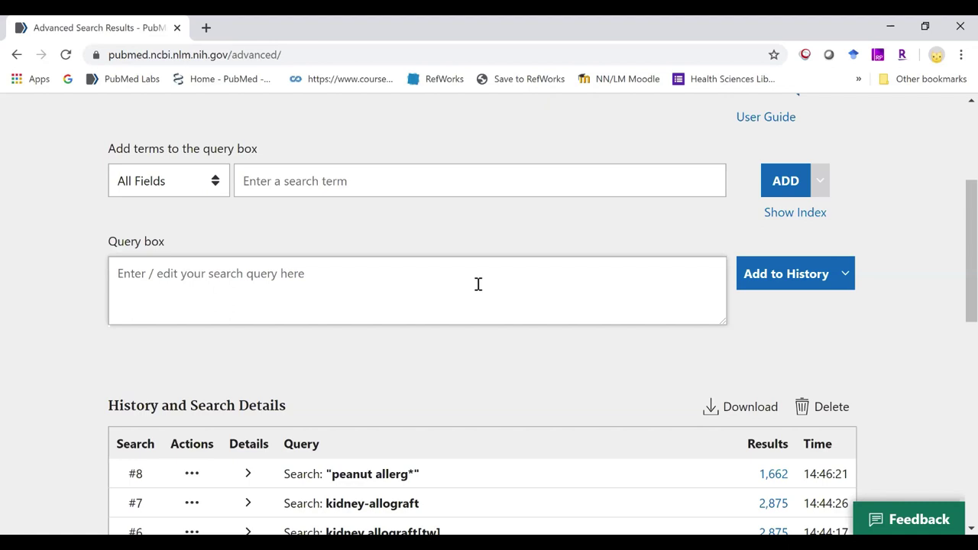
- Add the truncated, field-tagged query peanut allerg*[tw] to the search history
{"action": "type", "text": "pea"}
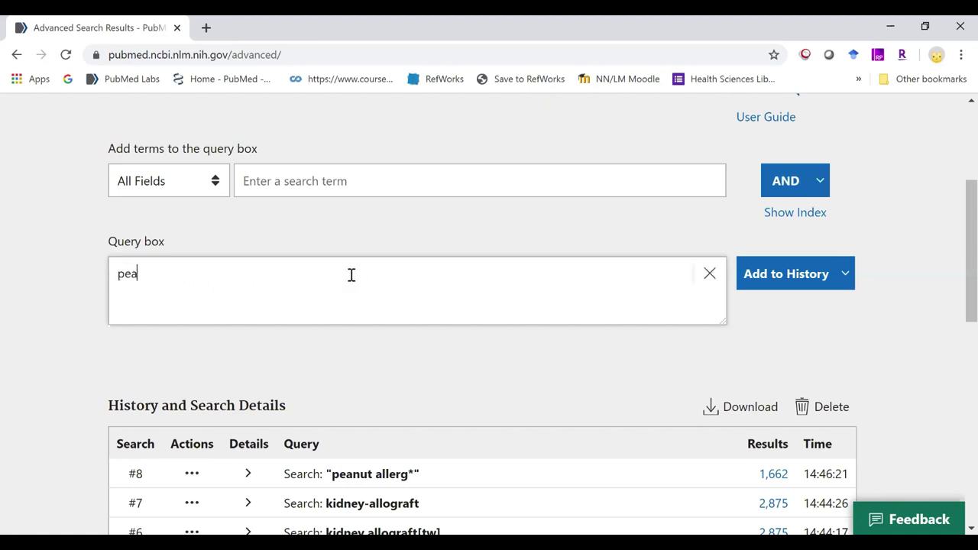
{"action": "type", "text": "nut allerg*[tw]"}
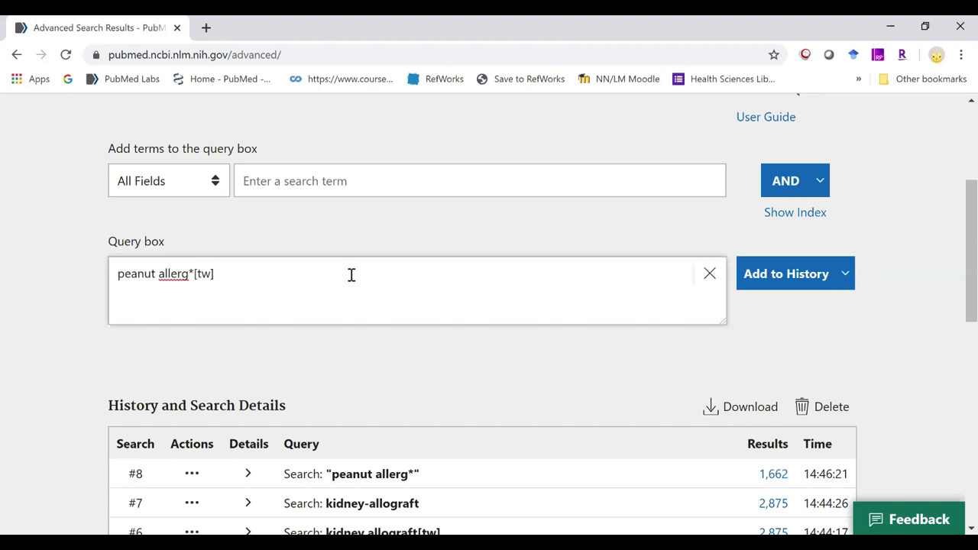
{"action": "left_click", "coordinate": [803, 275]}
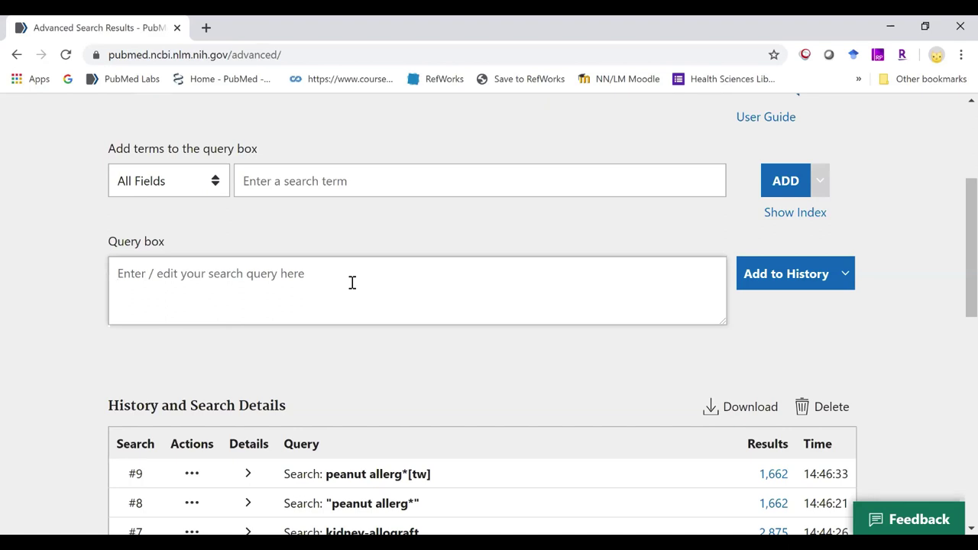
- Add the hyphenated, truncated query peanut-allerg* to the search history and compare it with the other peanut allergy searches
{"action": "type", "text": "peanut aller"}
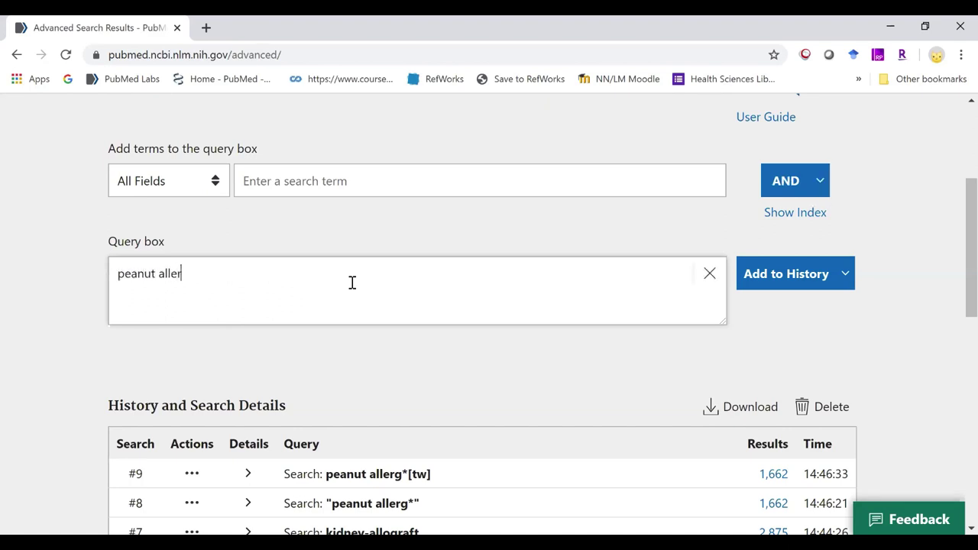
{"action": "key", "text": "BackSpace"}
{"action": "key", "text": "BackSpace"}
{"action": "key", "text": "BackSpace"}
{"action": "key", "text": "BackSpace"}
{"action": "type", "text": "-allerg*"}
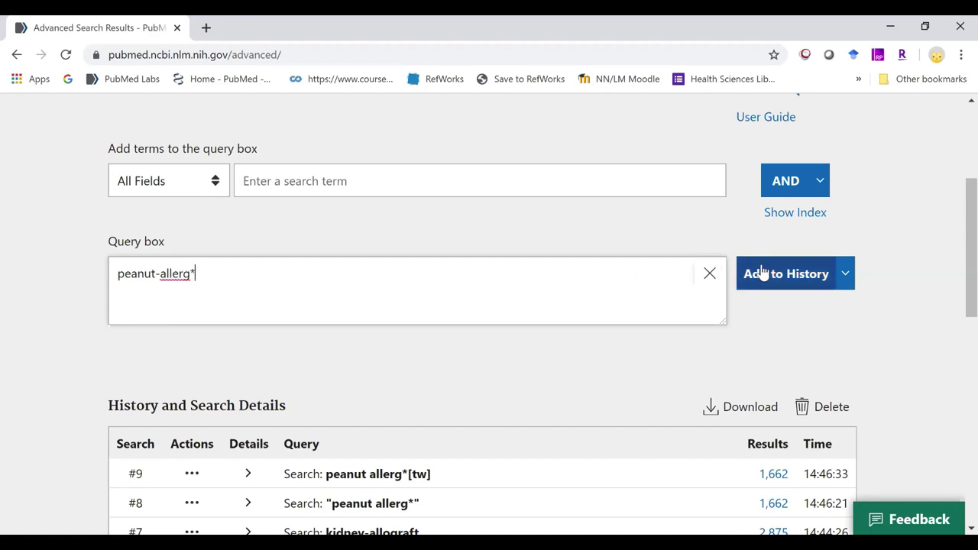
{"action": "left_click", "coordinate": [754, 271]}
{"action": "scroll", "coordinate": [754, 306], "scroll_direction": "down", "scroll_amount": 1}
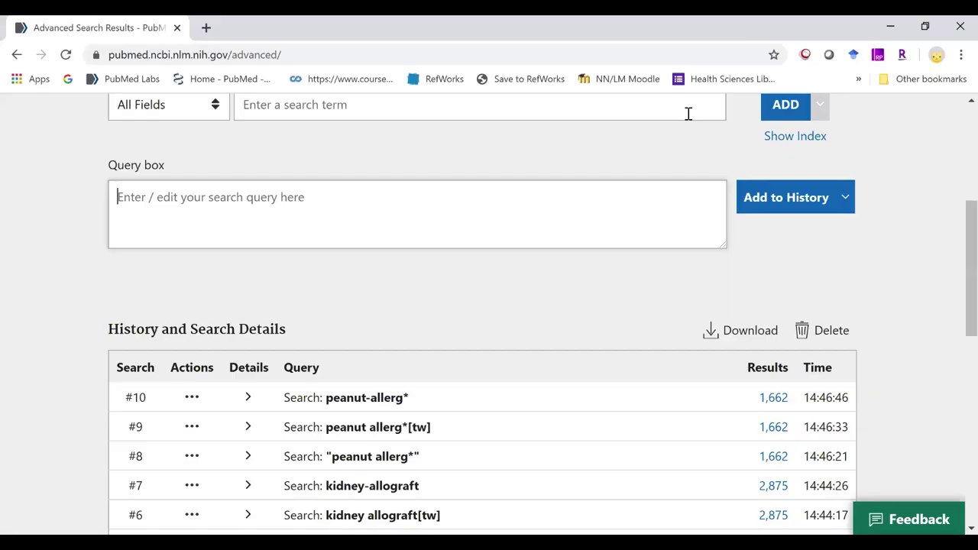
- Check the phrase ventricular atrial shunts against the All Fields index, and clear the search term
{"action": "left_click", "coordinate": [592, 104]}
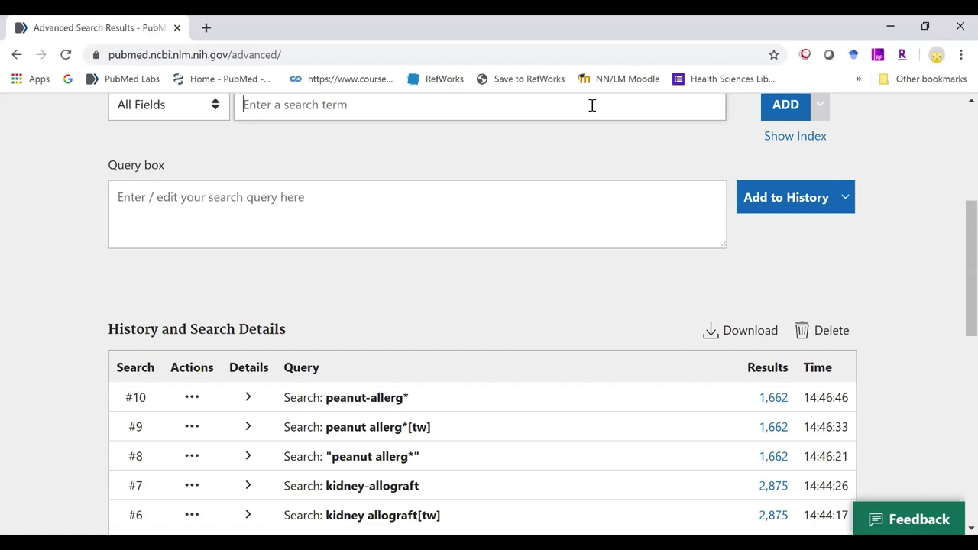
{"action": "type", "text": "v"}
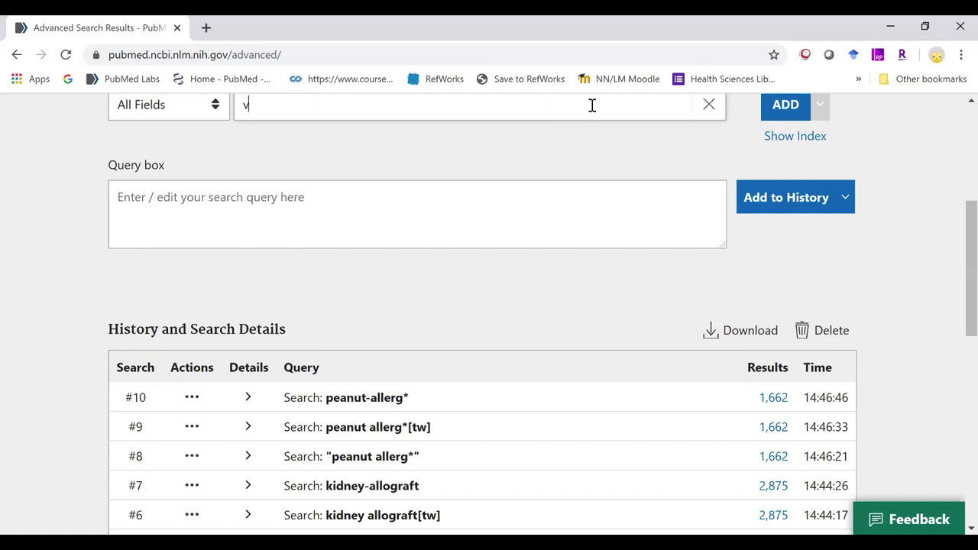
{"action": "type", "text": "entricular atrial shunts"}
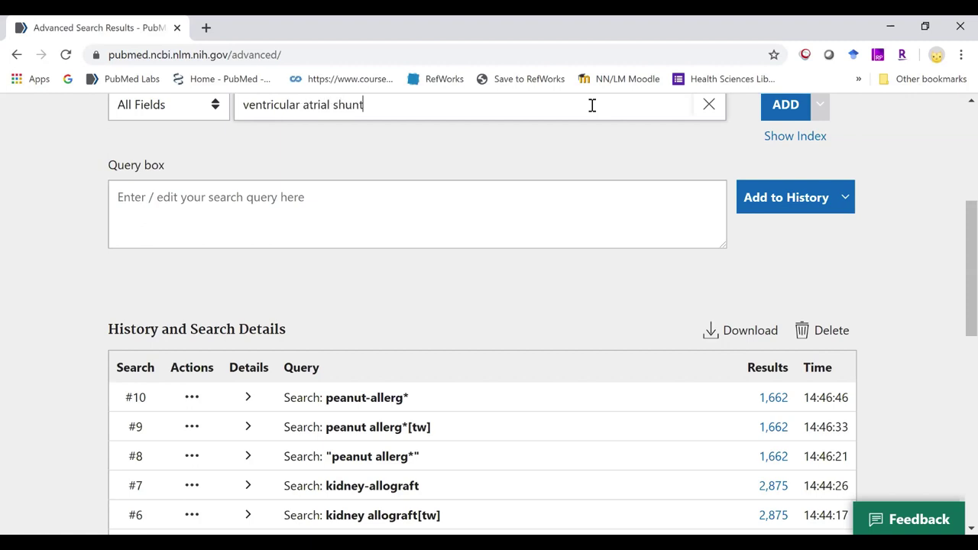
{"action": "left_click", "coordinate": [786, 142]}
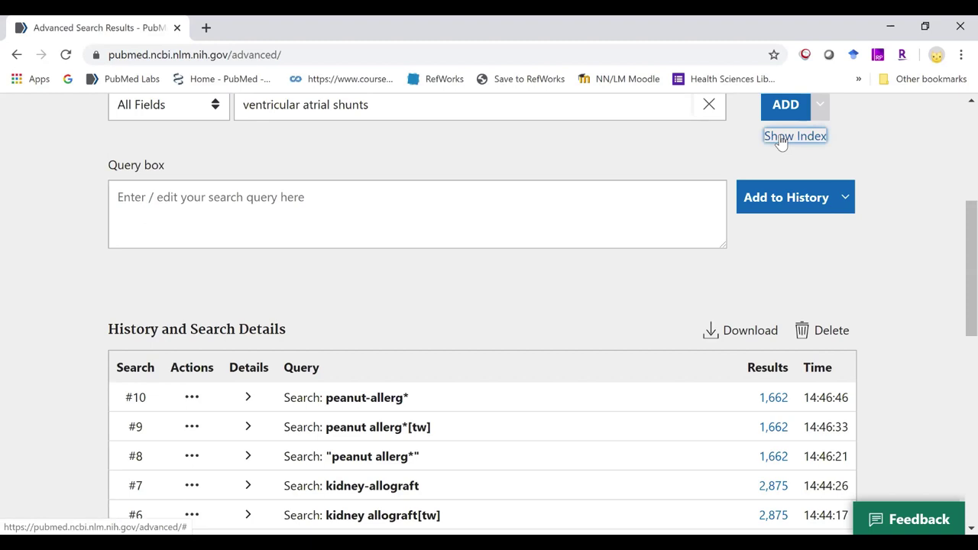
{"action": "left_click", "coordinate": [785, 142]}
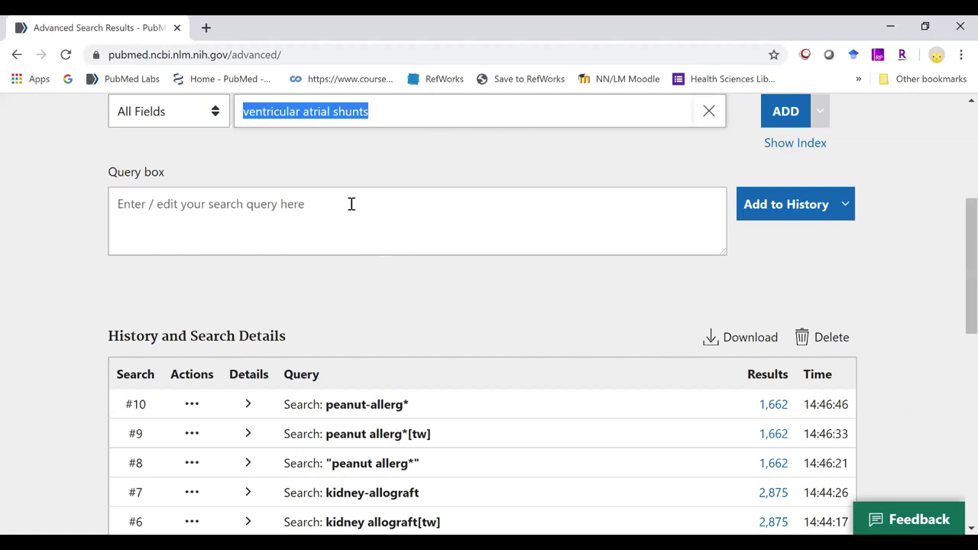
{"action": "key", "text": "BackSpace"}
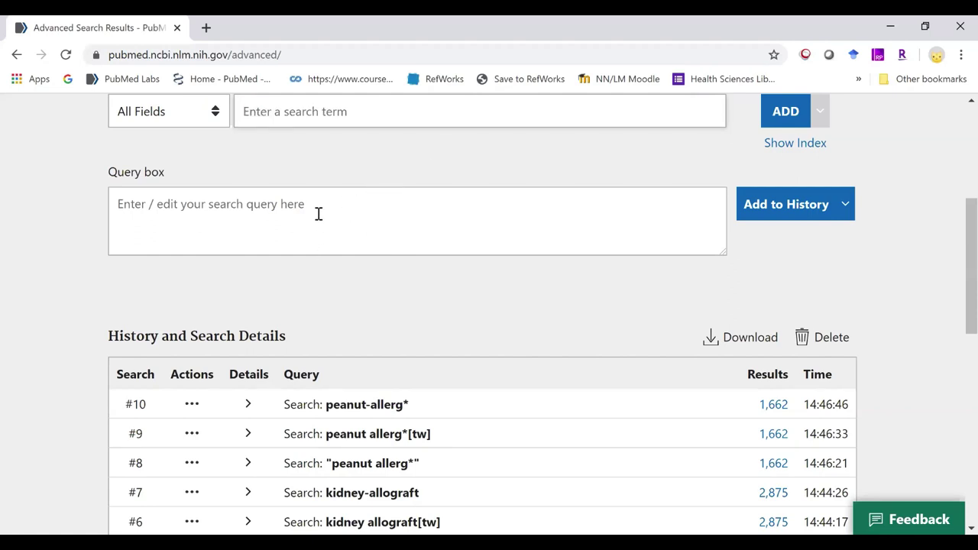
- Add the quoted, truncated phrase "ventricular atrial shunt*" to the search history
{"action": "left_click", "coordinate": [320, 211]}
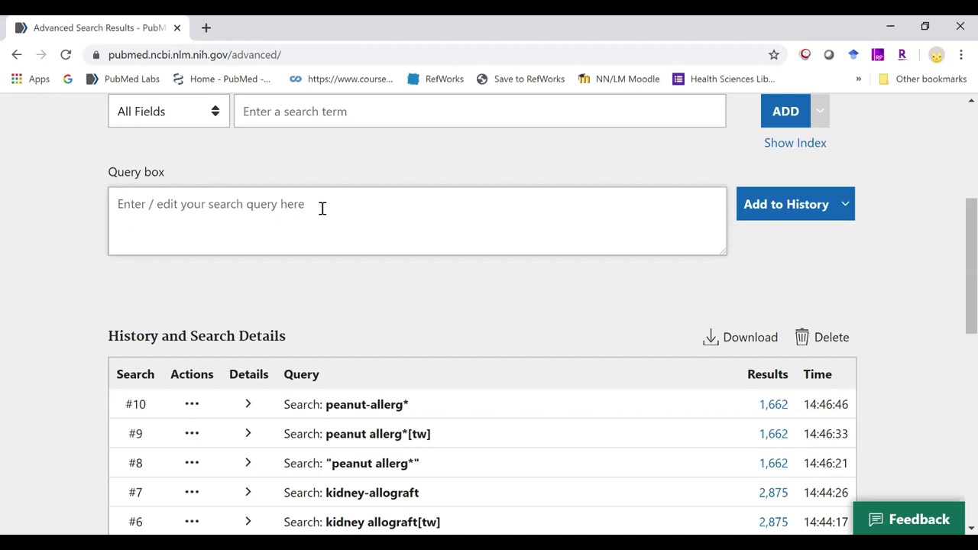
{"action": "type", "text": "\""}
{"action": "type", "text": "ventricular atrial shunts"}
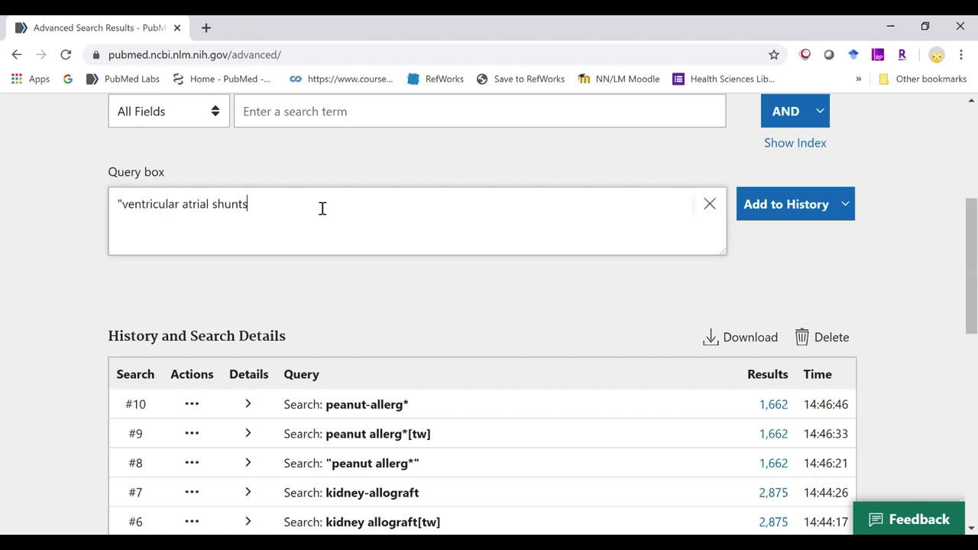
{"action": "type", "text": "*\""}
{"action": "left_click", "coordinate": [784, 210]}
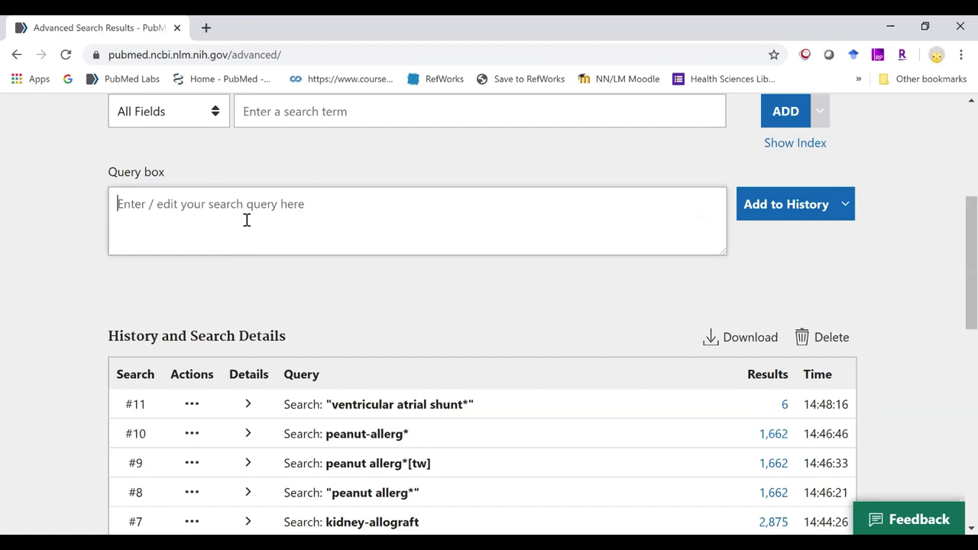
- Add the truncated, field-tagged query ventricular atrial shunt*[tiab] to the search history
{"action": "type", "text": "ventricular atrial shunts"}
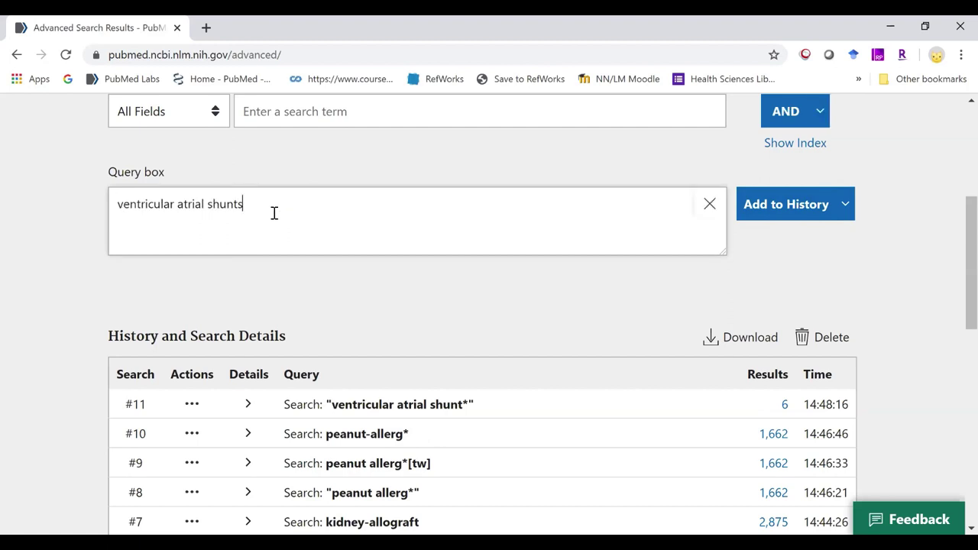
{"action": "key", "text": "BackSpace"}
{"action": "type", "text": "*[tiab]"}
{"action": "left_click", "coordinate": [753, 218]}
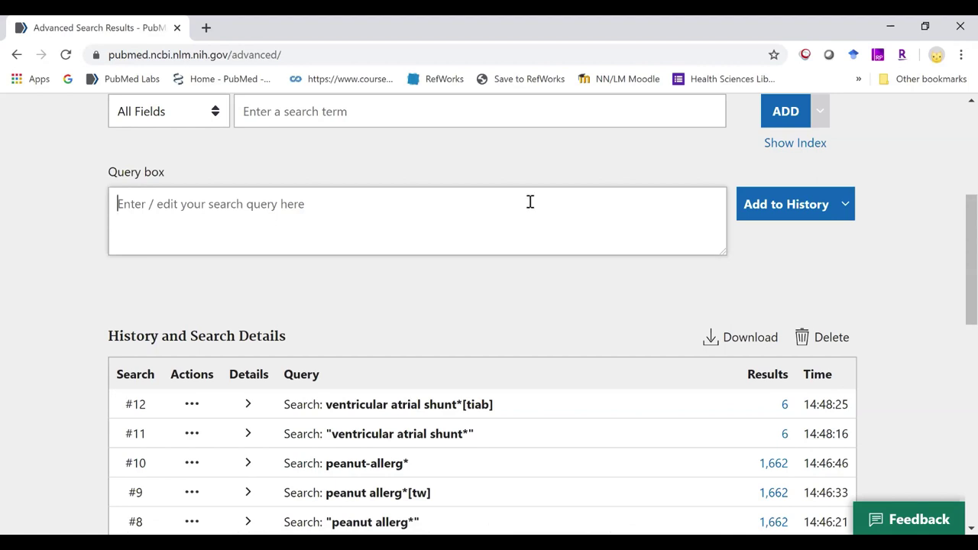
{"action": "scroll", "coordinate": [530, 201], "scroll_direction": "up", "scroll_amount": 2}
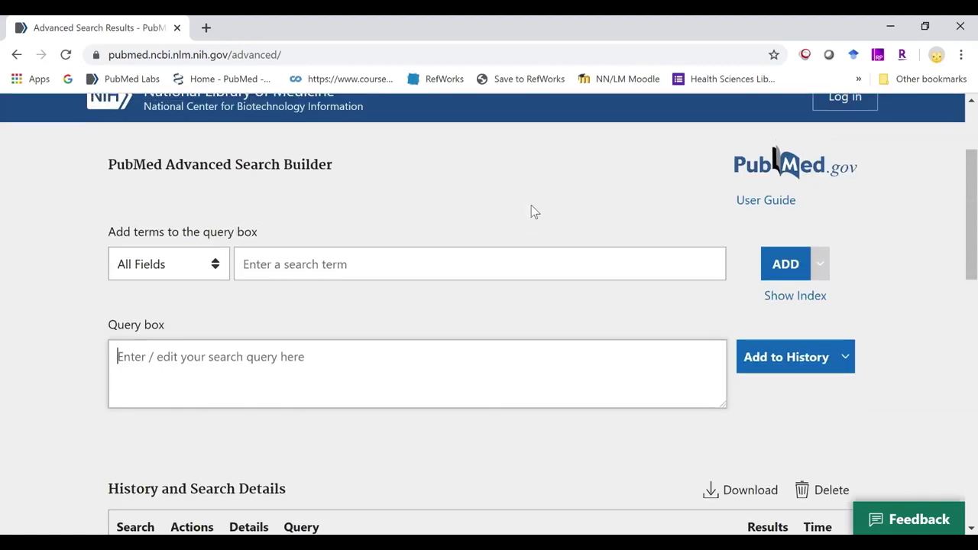